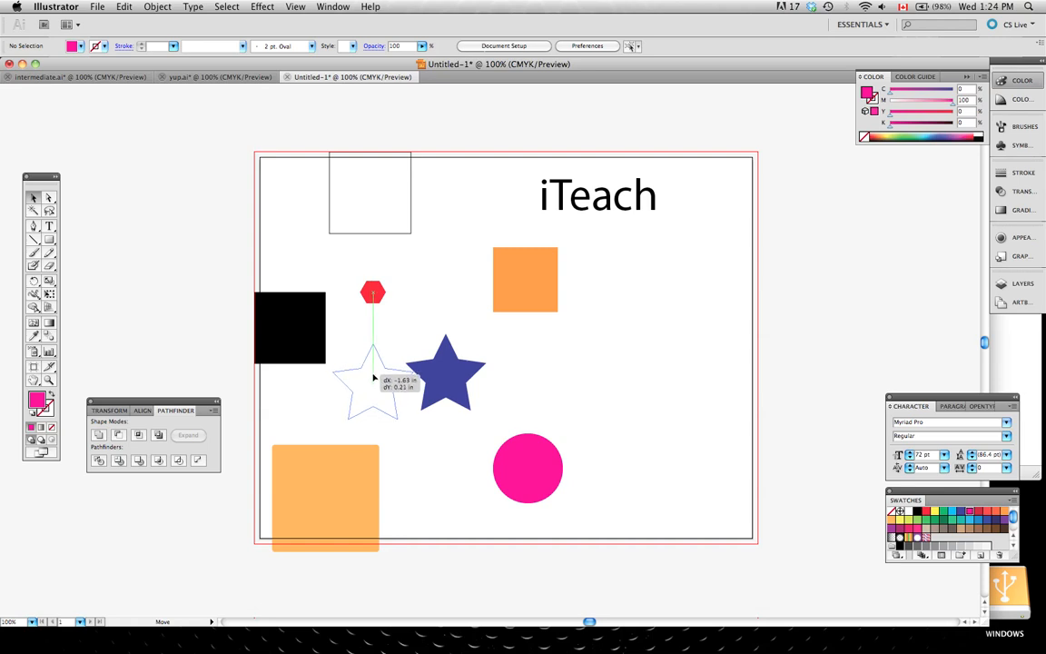
Centre the blue star directly below the red hexagon.
scroll(371, 327, up, 3)
drag(397, 446, 397, 408)
scroll(404, 405, down, 3)
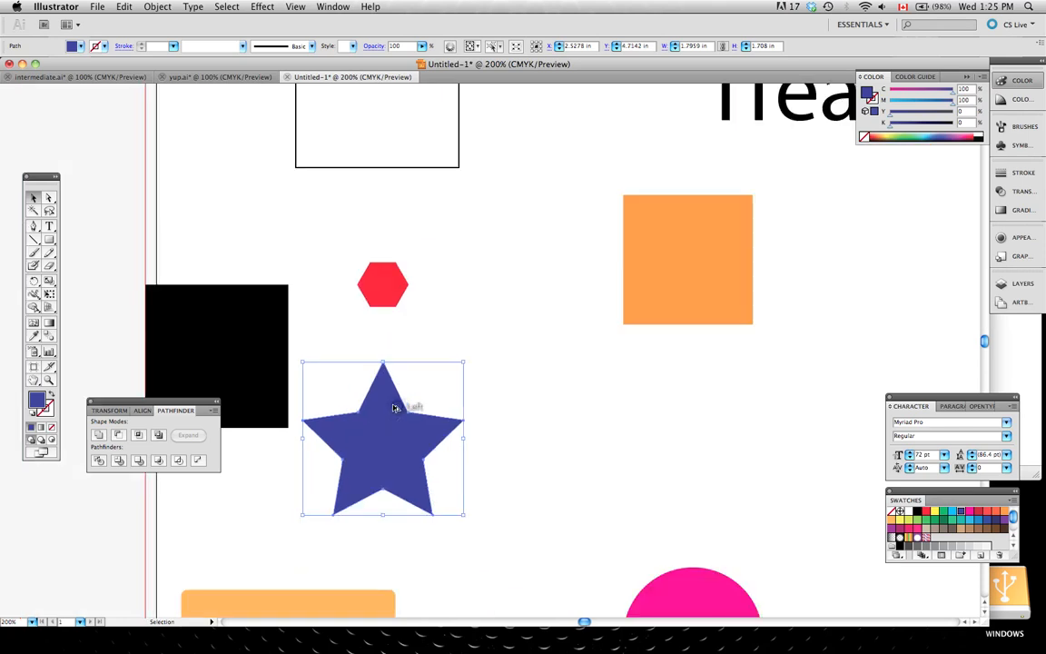
mouse_move(366, 503)
mouse_down()
mouse_move(390, 493)
mouse_move(382, 499)
mouse_up()
Move the black square off the artboard and centre the large light-orange square beneath the blue star.
drag(291, 345, 133, 283)
drag(387, 535, 416, 534)
click(468, 499)
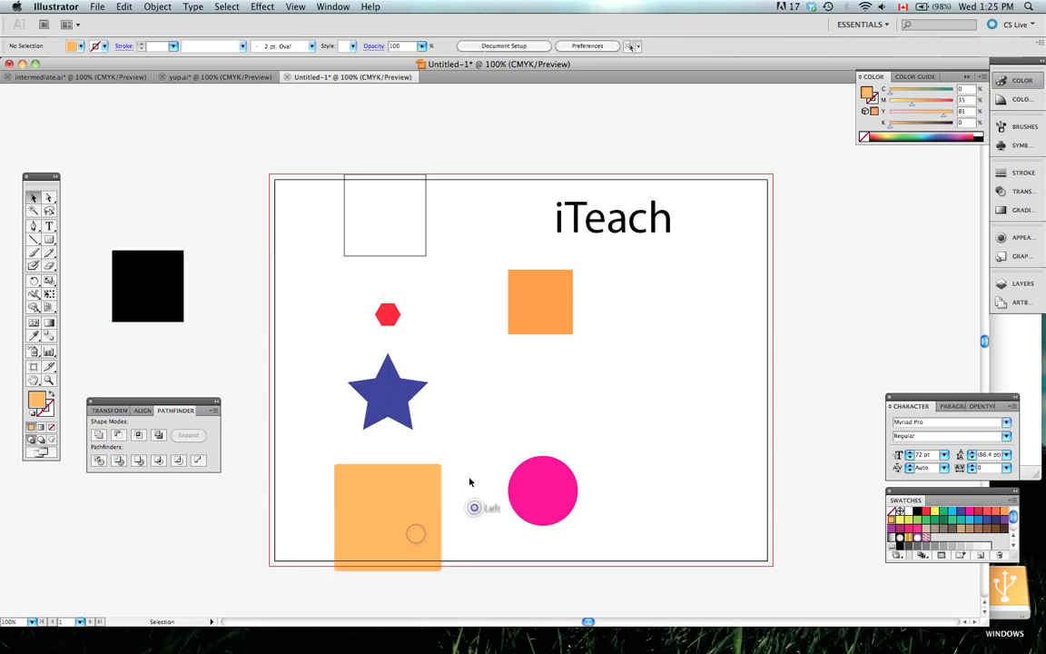
Move the large light-orange square across the artboard's edge and centre the black square between the small orange square and the pink circle.
scroll(450, 364, down, 2)
scroll(446, 450, up, 3)
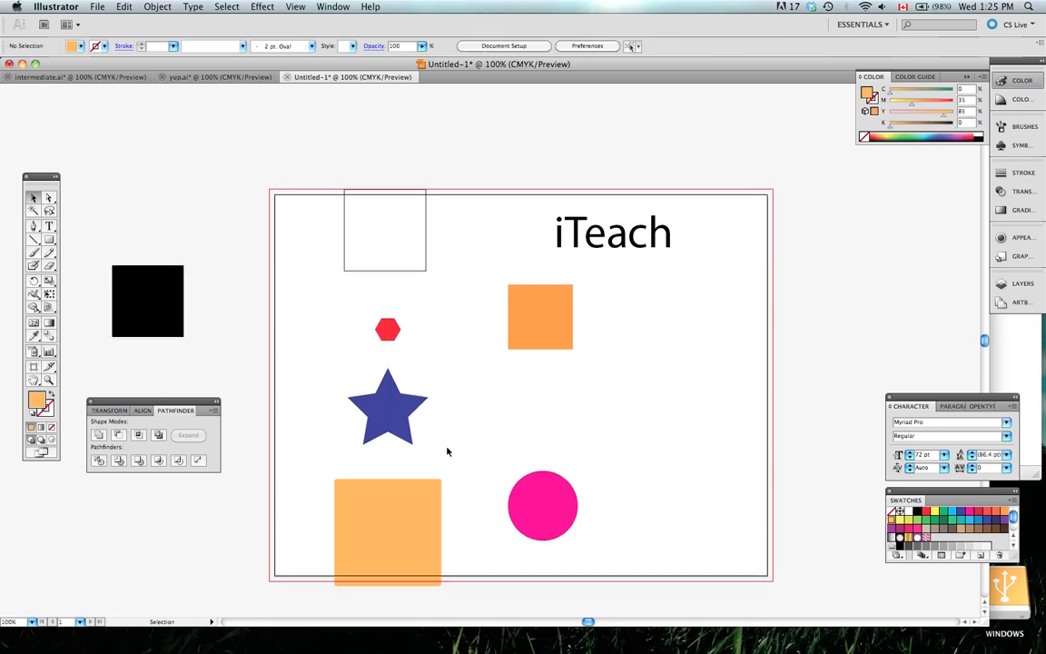
scroll(446, 451, down, 1)
click(412, 517)
drag(411, 517, 353, 487)
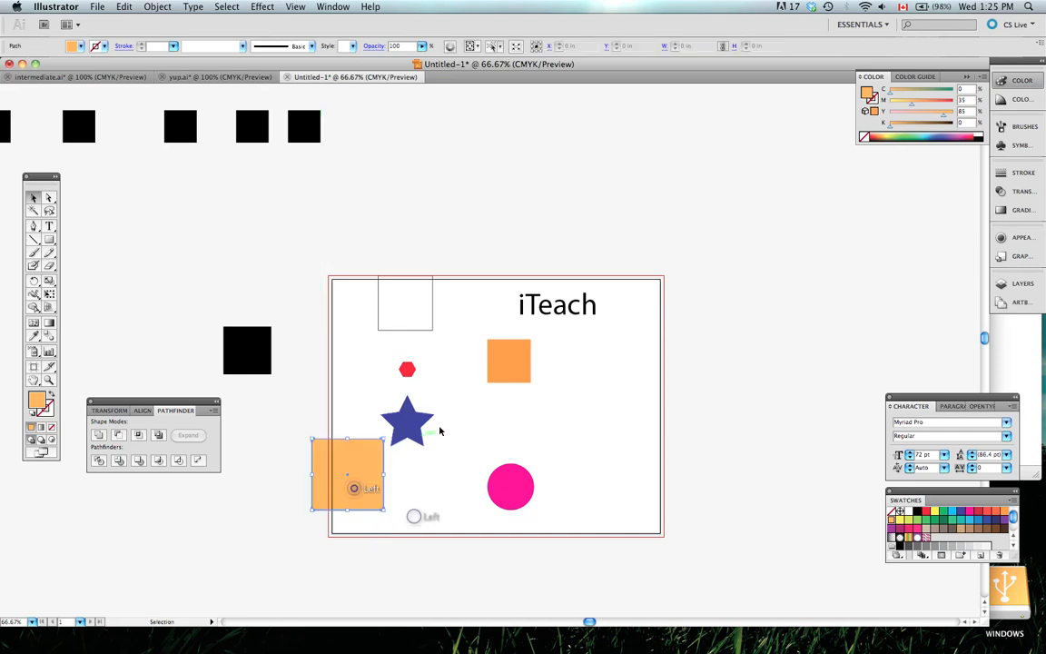
drag(245, 342, 522, 417)
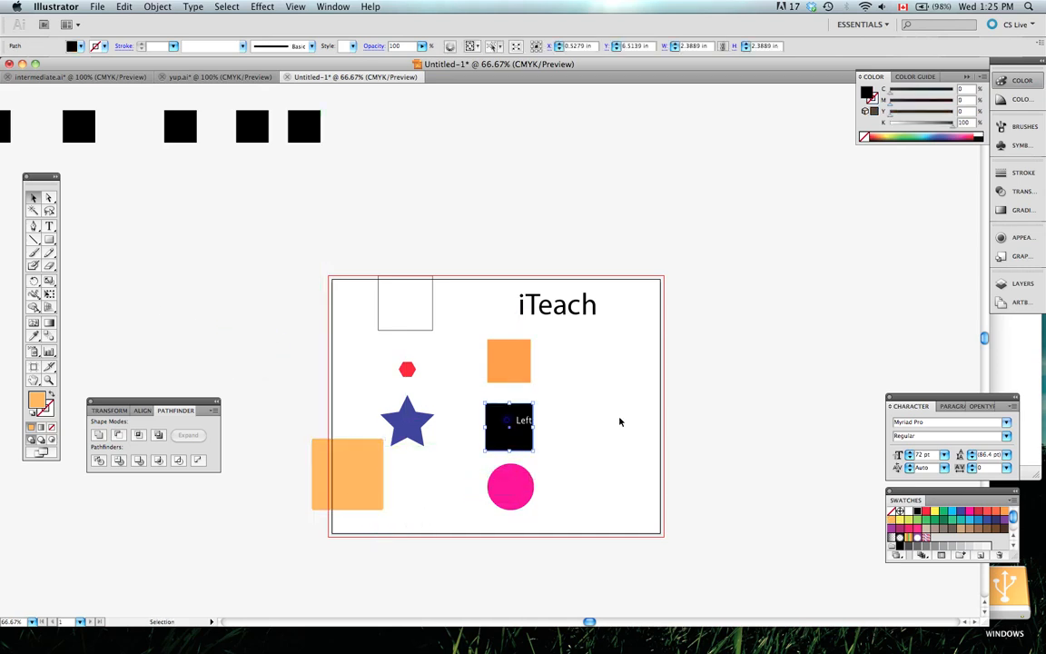
click(620, 420)
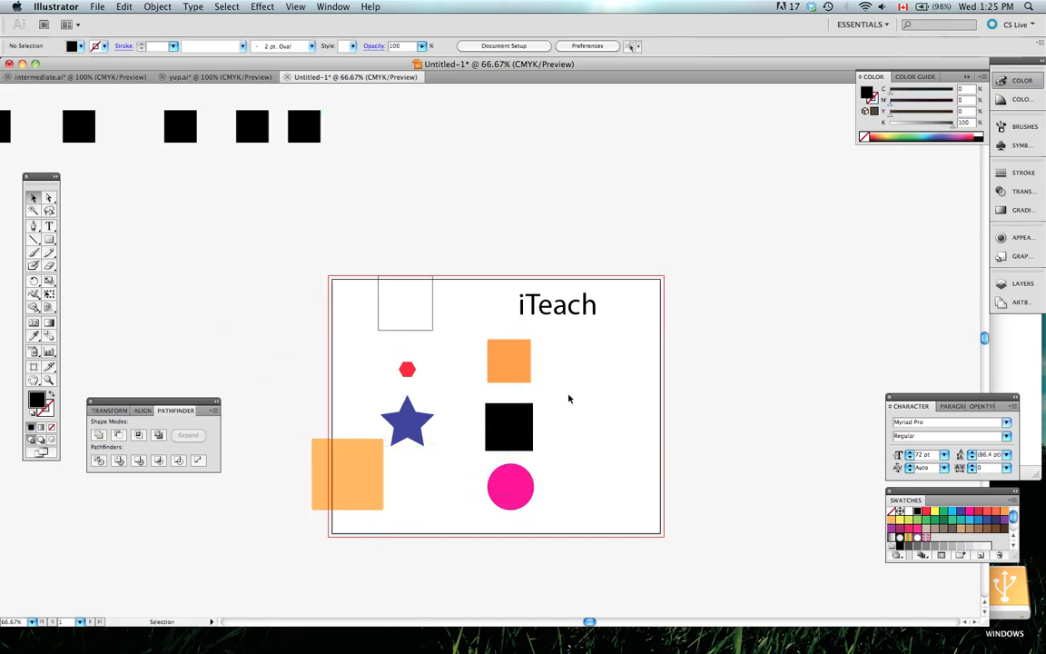
scroll(432, 424, down, 2)
scroll(432, 422, up, 1)
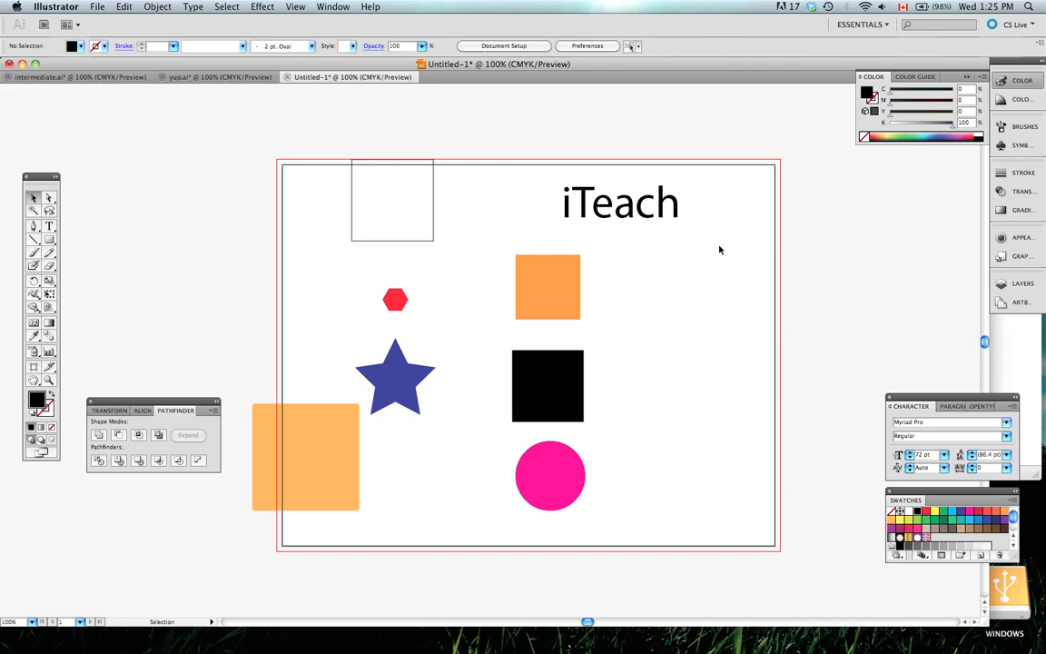
click(598, 189)
click(676, 235)
click(677, 270)
drag(608, 197, 715, 156)
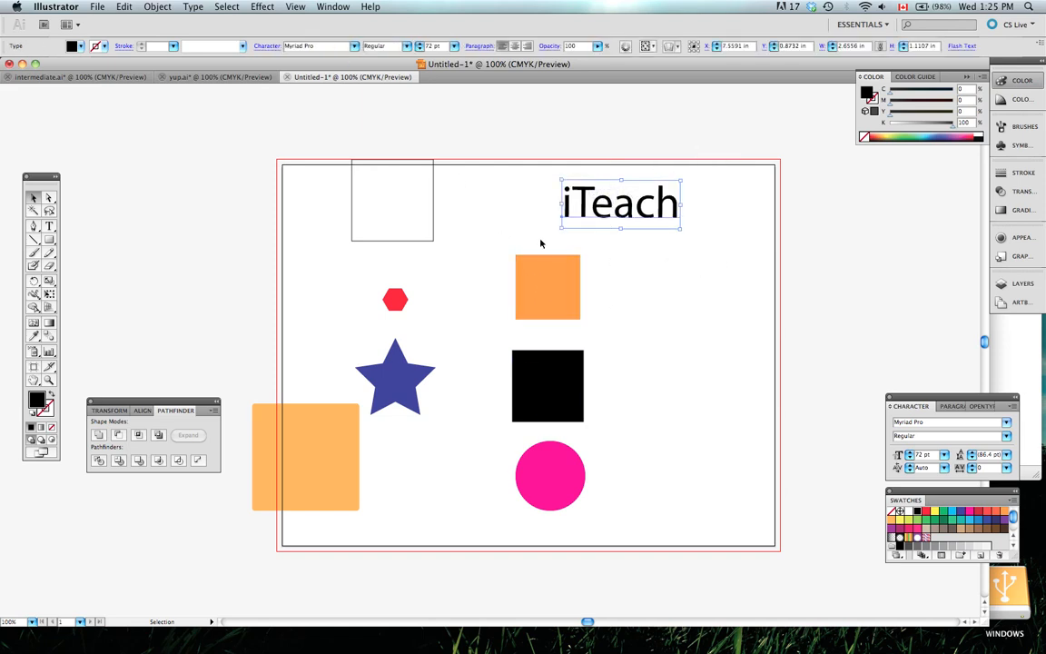
drag(531, 164, 324, 495)
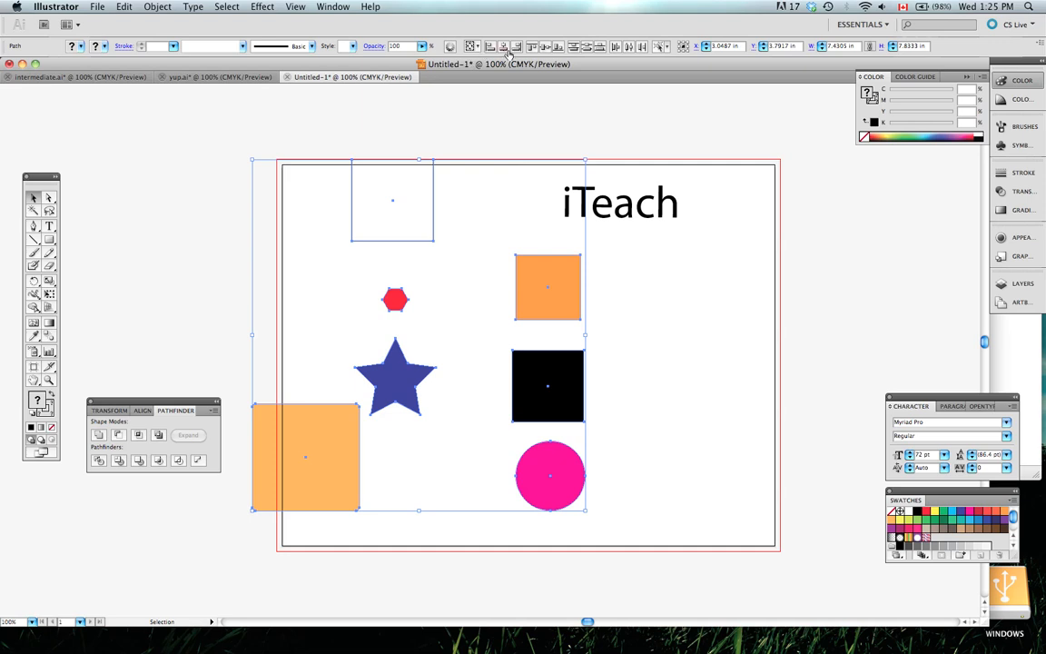
click(493, 217)
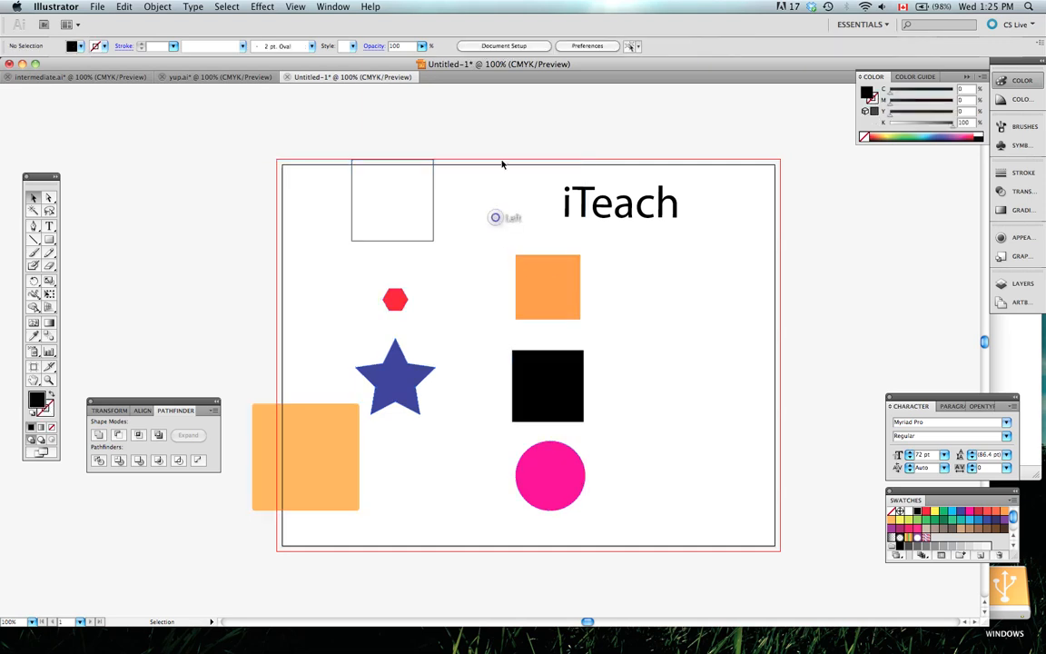
Select all the shapes together with the iTeach text and align them by their horizontal centres.
drag(535, 145, 320, 489)
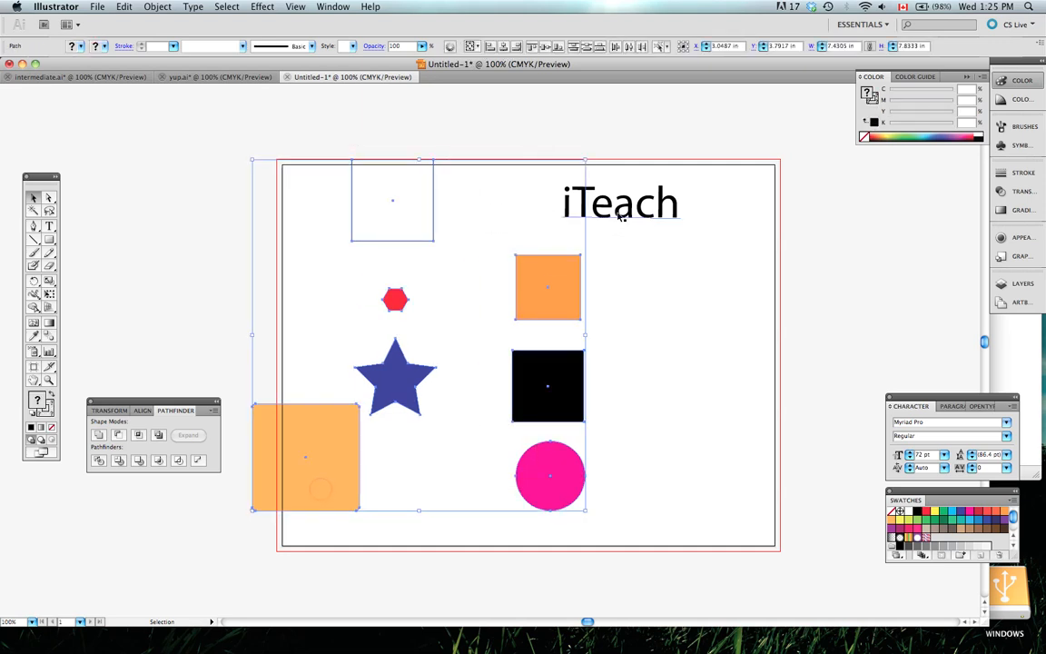
shift+click(604, 220)
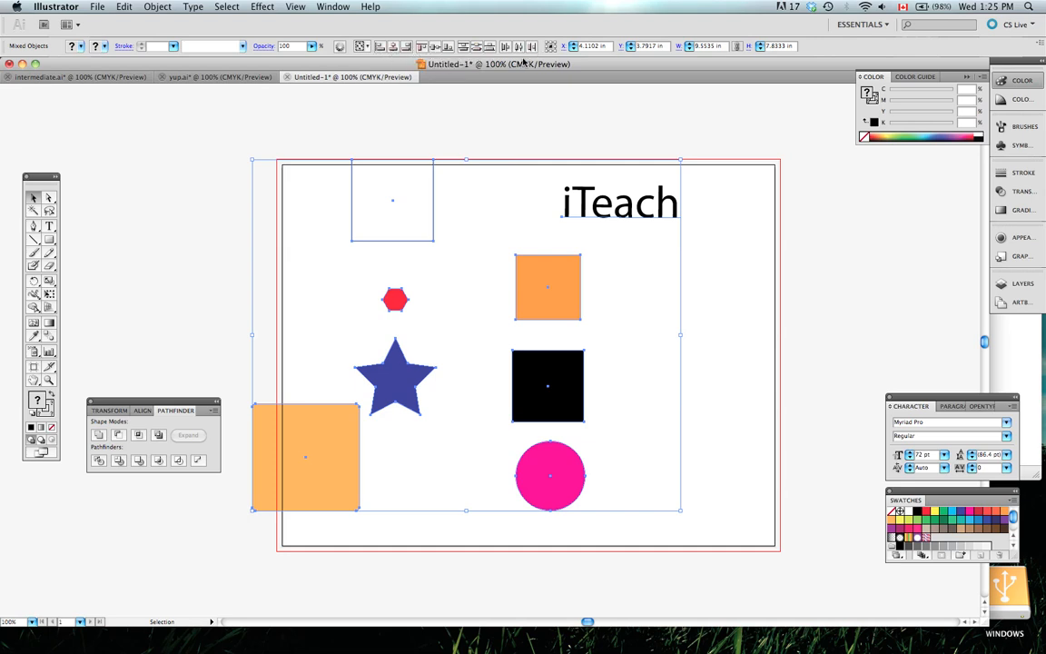
click(394, 47)
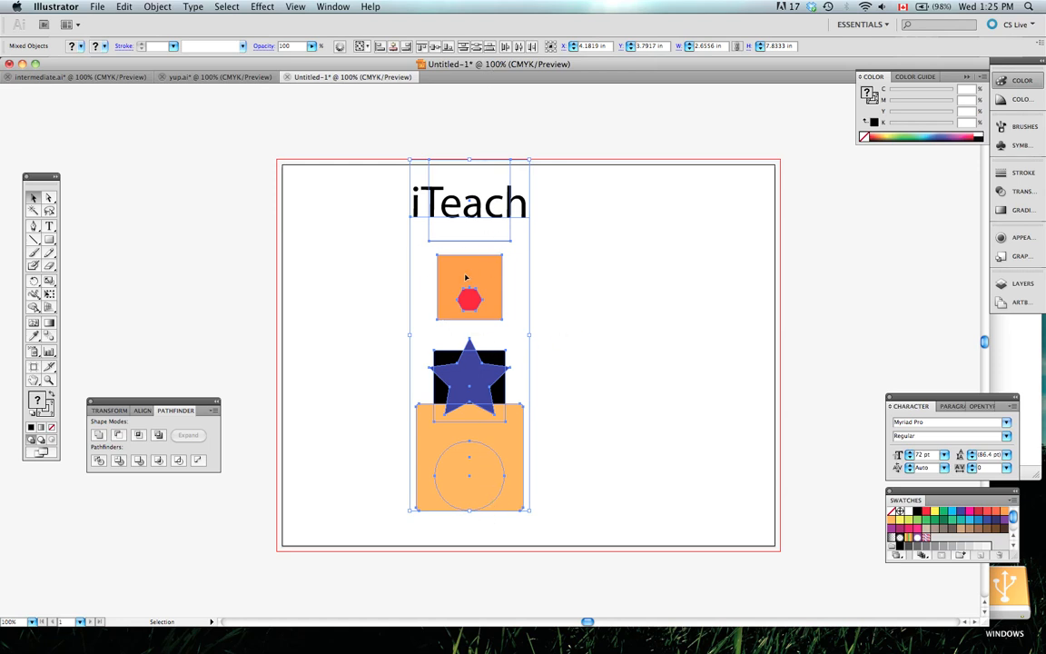
click(614, 310)
Spread the iTeach text and the filled shapes apart at scattered positions on and around the artboard.
drag(457, 282, 598, 289)
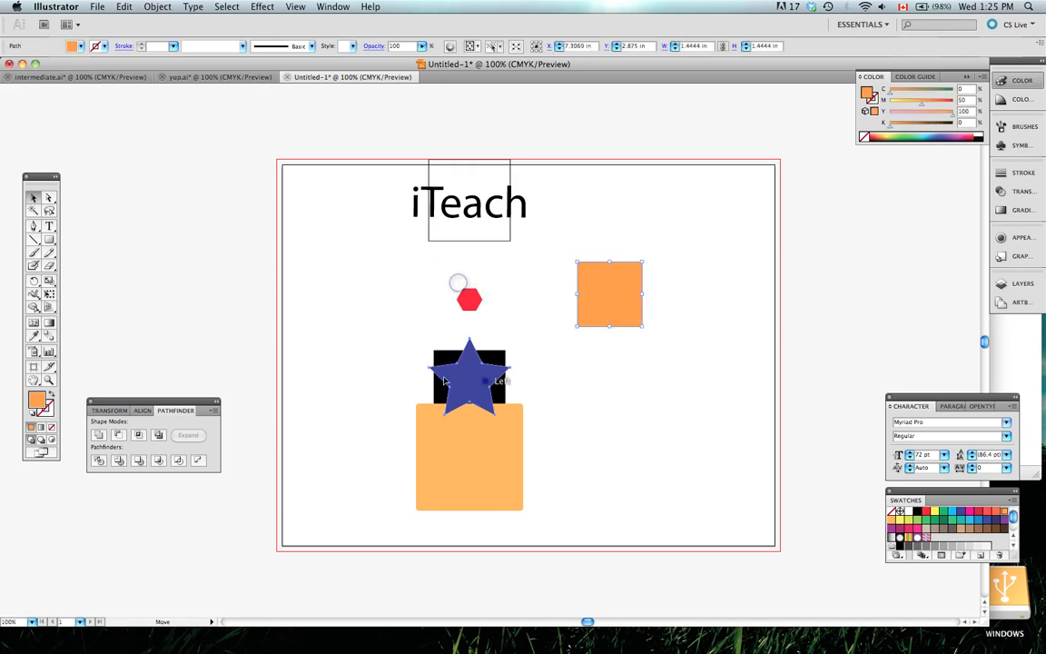
drag(486, 380, 253, 304)
drag(437, 470, 680, 506)
drag(469, 386, 301, 475)
drag(467, 474, 565, 193)
drag(500, 208, 224, 144)
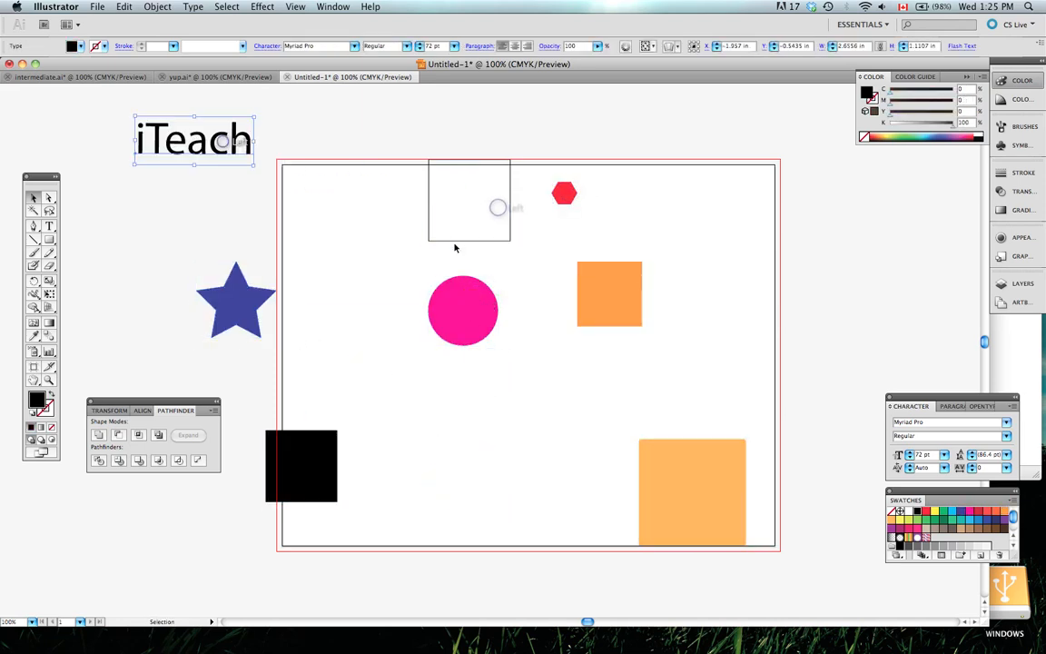
drag(454, 234, 455, 281)
click(470, 249)
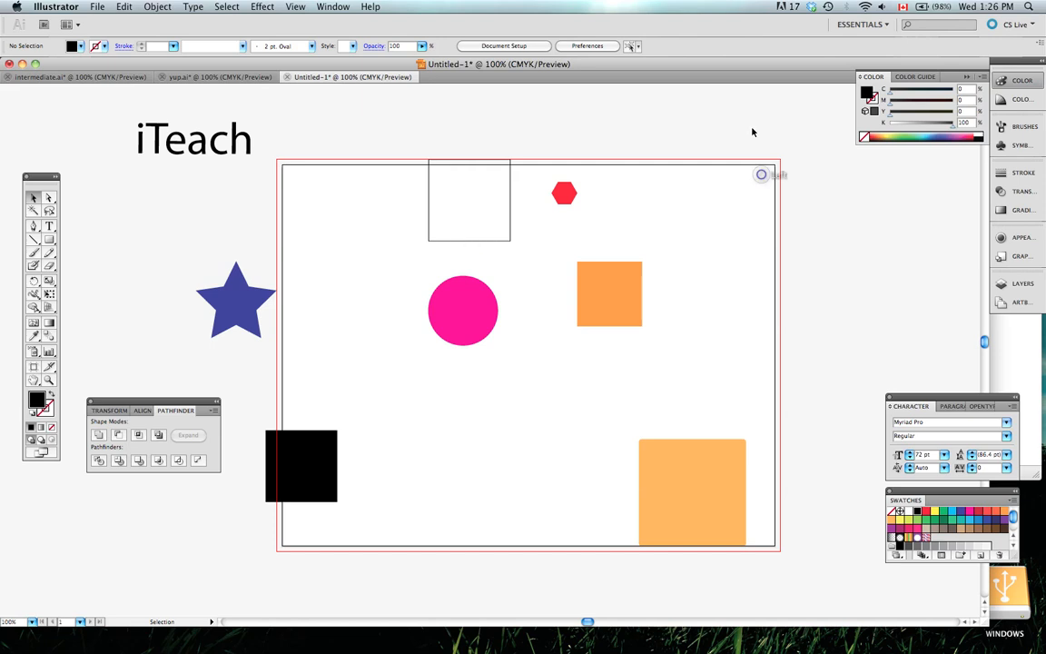
Select all the objects and align them by their vertical and horizontal centres so they stack on one point.
drag(750, 125, 166, 613)
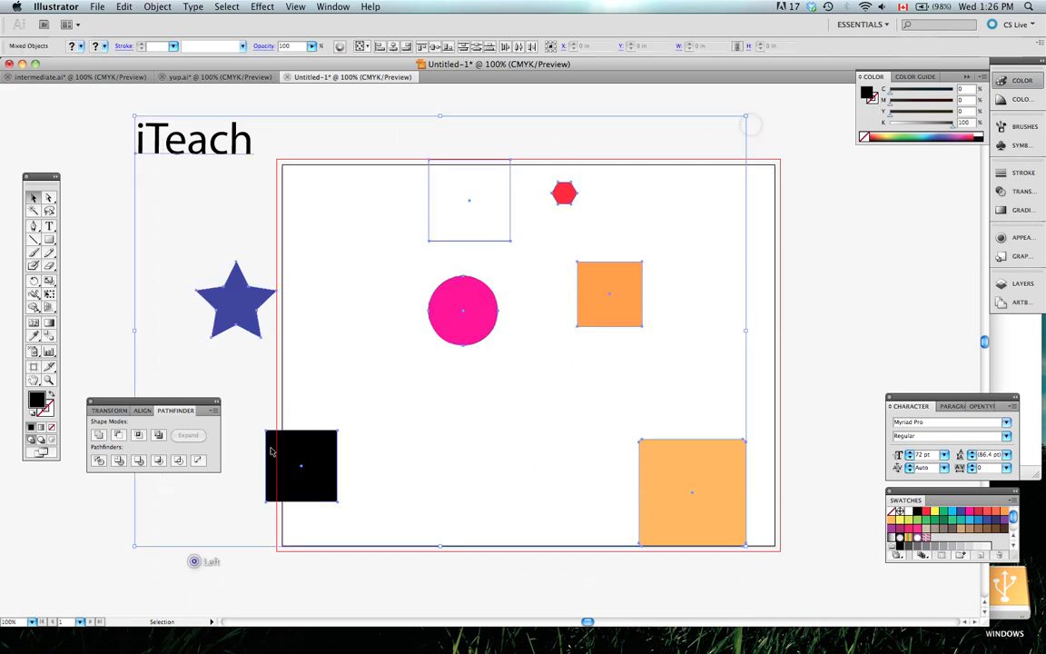
click(434, 47)
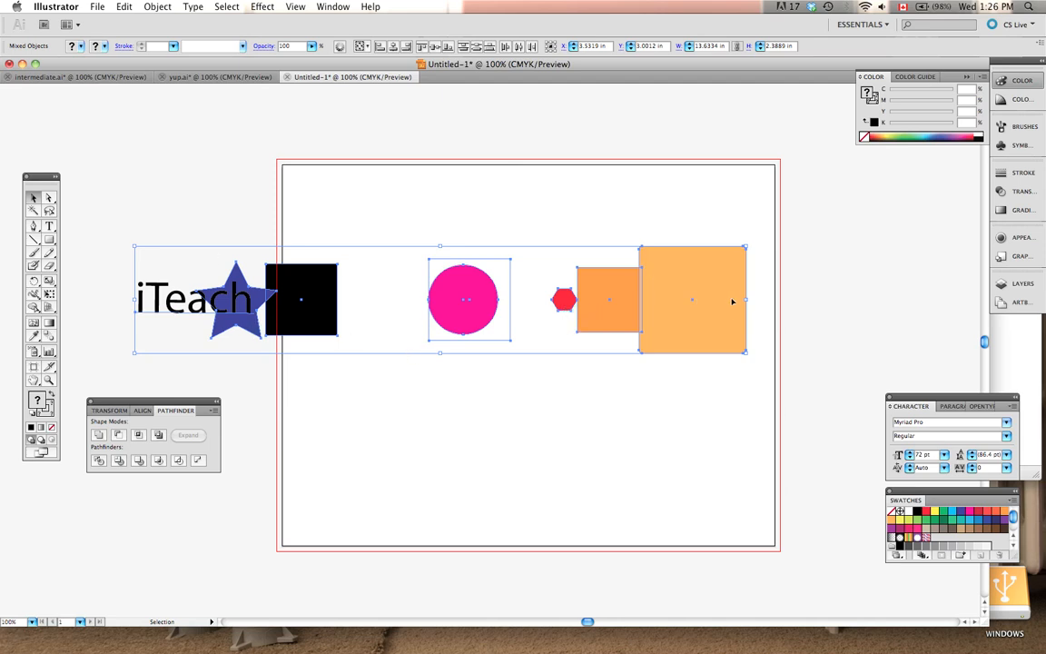
click(393, 46)
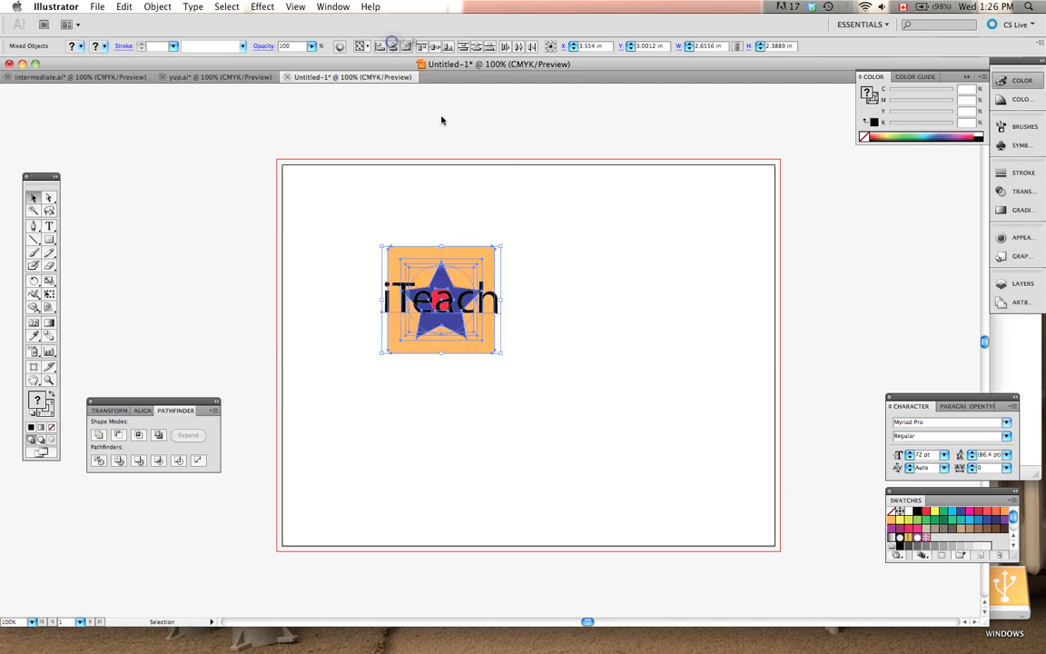
click(569, 272)
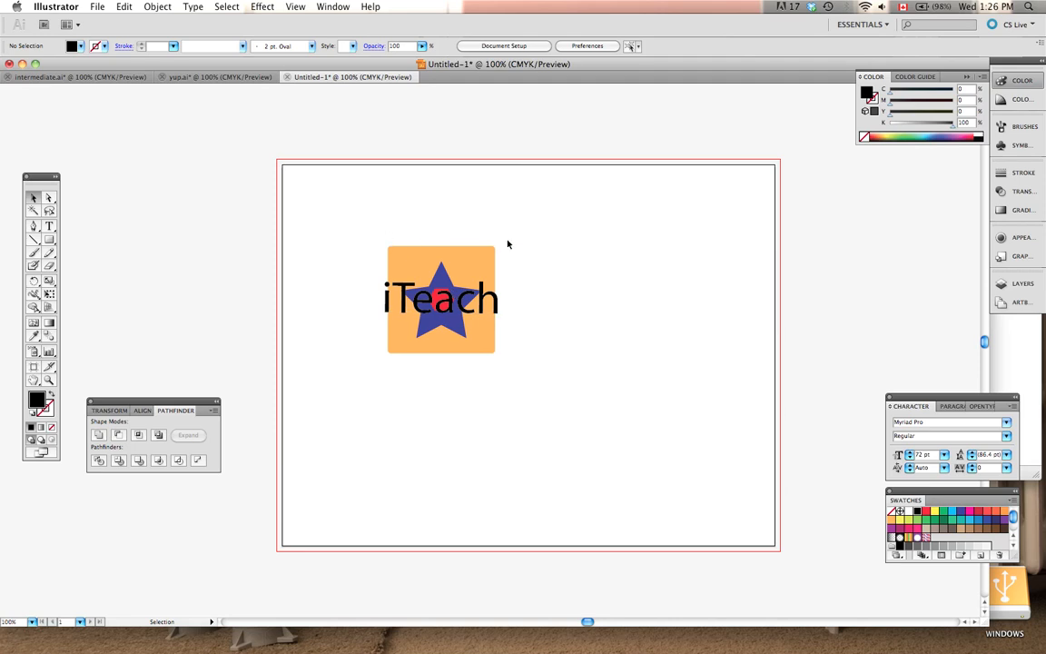
Send the large light-orange square to the back of the stacked objects.
click(456, 347)
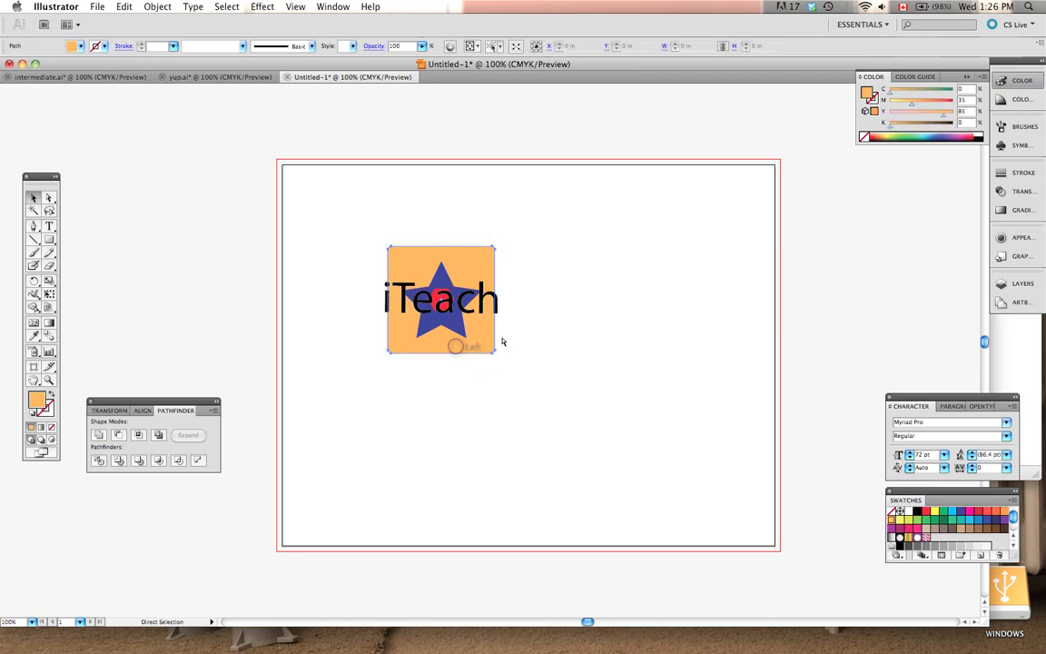
key(super+shift+bracketleft)
click(520, 327)
drag(566, 169, 555, 270)
scroll(445, 342, up, 3)
scroll(444, 346, down, 1)
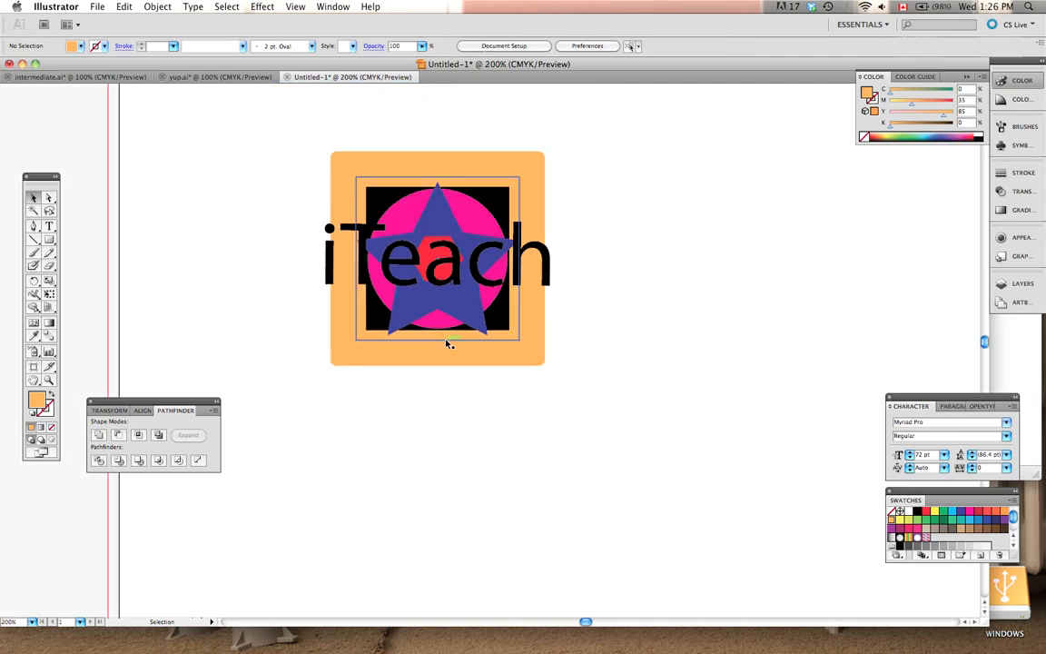
scroll(561, 255, down, 1)
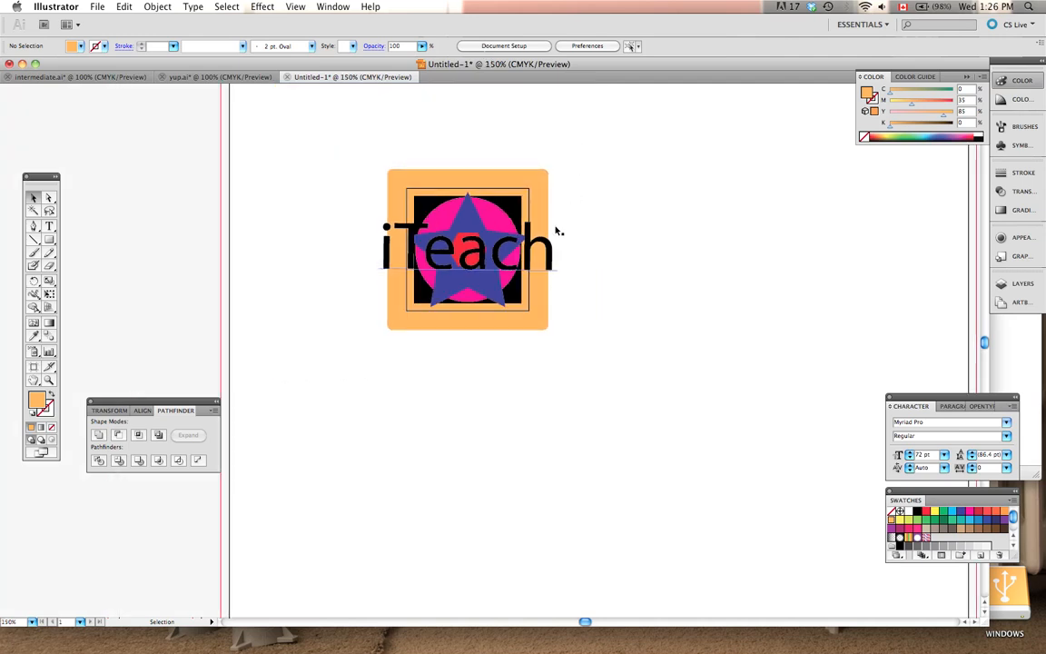
Pull the stack apart by moving the iTeach text, star, circle, hexagon, black square, small orange square and outlined square to separate spots.
drag(527, 253, 736, 250)
drag(461, 278, 128, 384)
drag(478, 246, 349, 534)
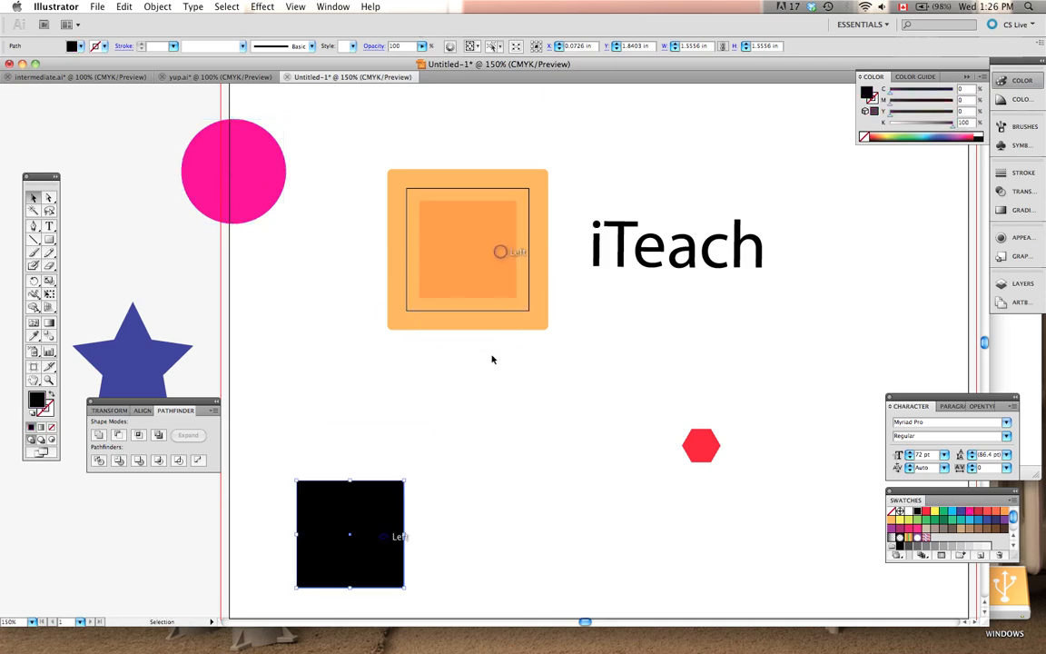
drag(516, 307, 899, 360)
drag(490, 225, 767, 486)
drag(399, 187, 413, 135)
click(556, 355)
key(super+minus)
click(724, 192)
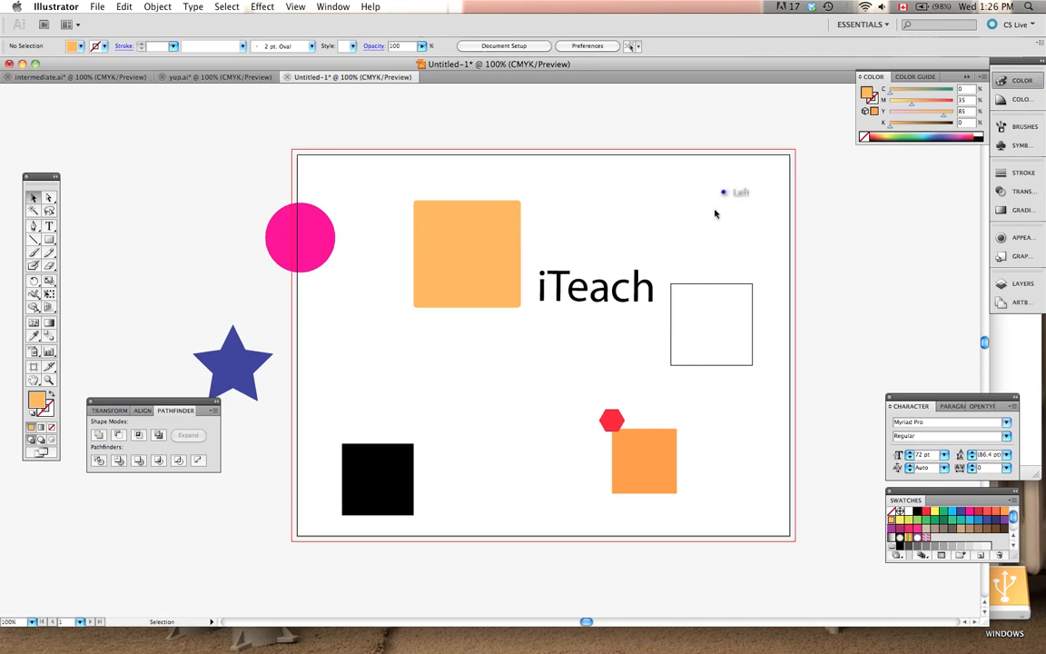
Select all the scattered shapes and the iTeach text and align them by their left edges.
drag(715, 214, 238, 509)
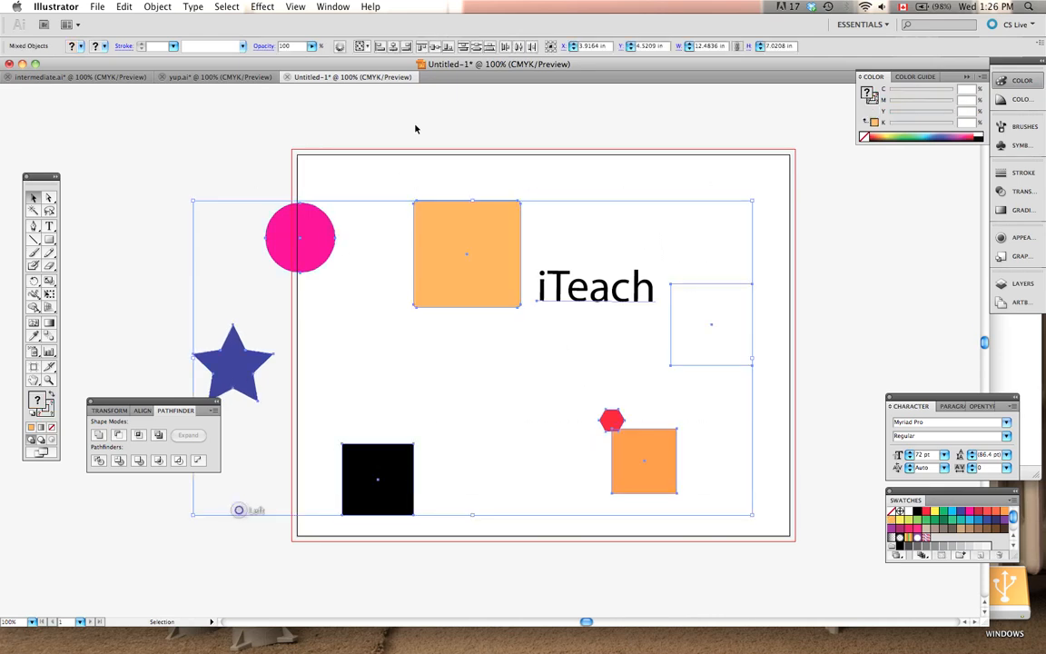
click(380, 48)
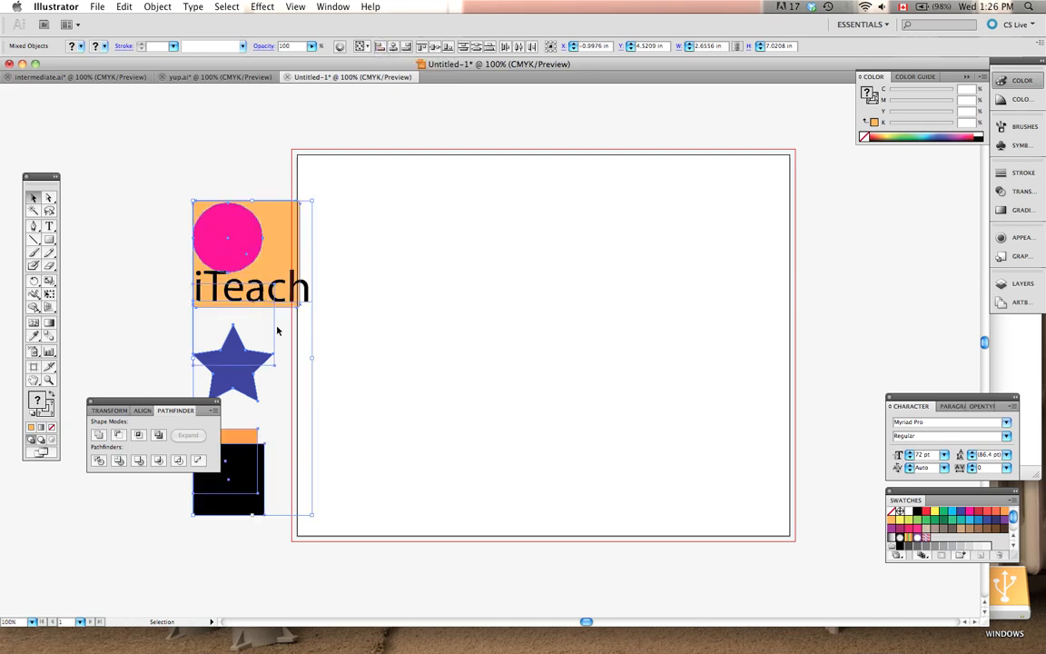
scroll(278, 331, left, 5)
click(475, 369)
Examine how the blue star's leftmost point lines up with the left edges of the other objects.
scroll(260, 388, up, 3)
click(554, 352)
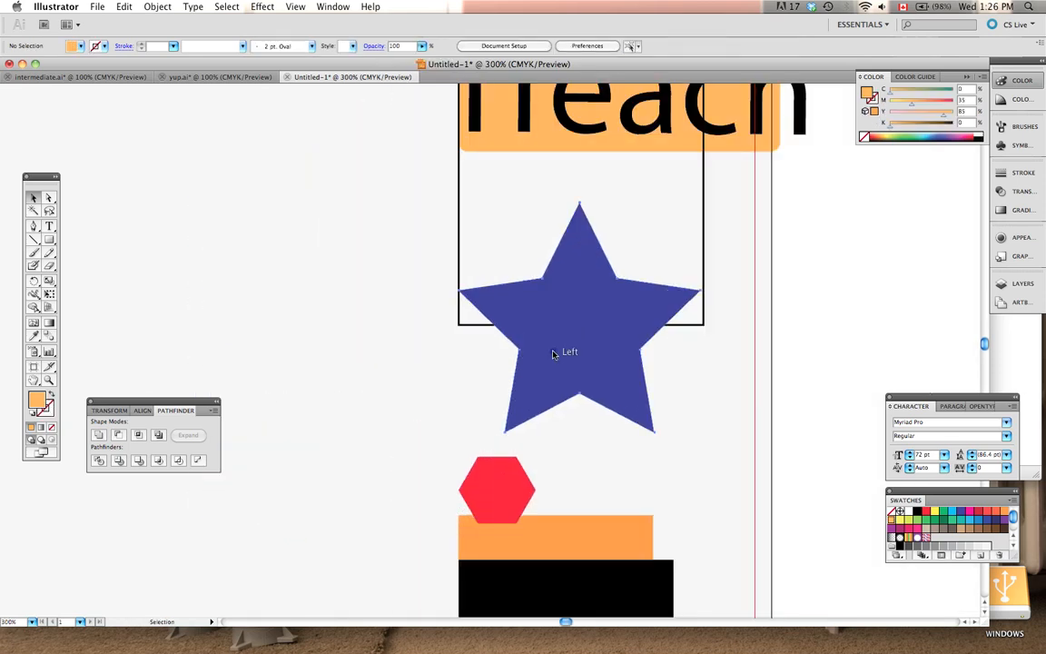
click(553, 353)
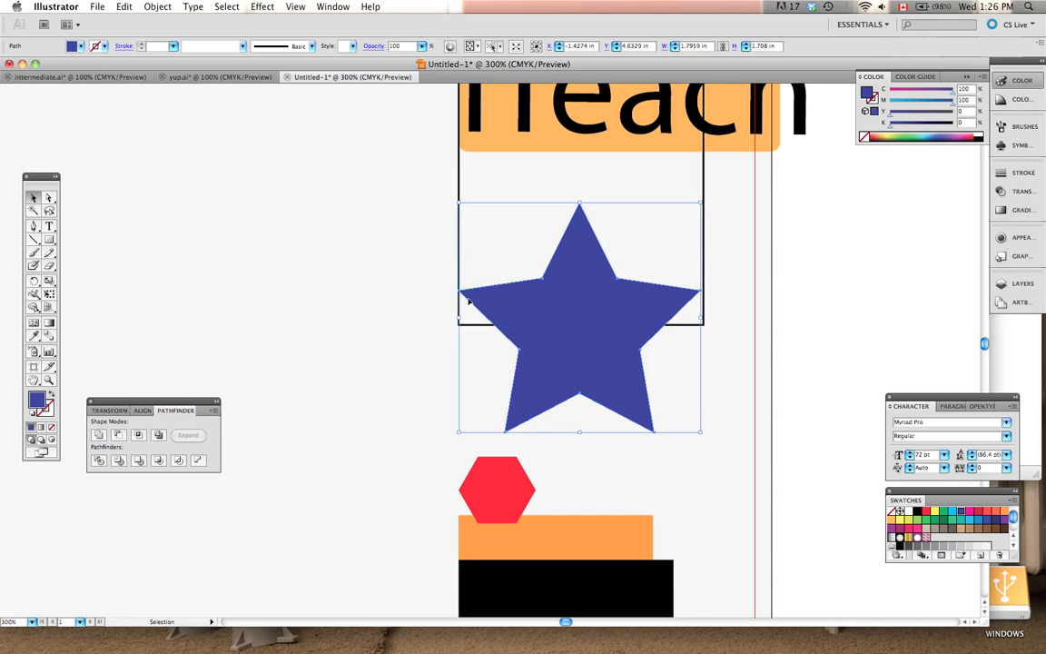
click(438, 311)
scroll(439, 311, down, 1)
scroll(552, 323, right, 2)
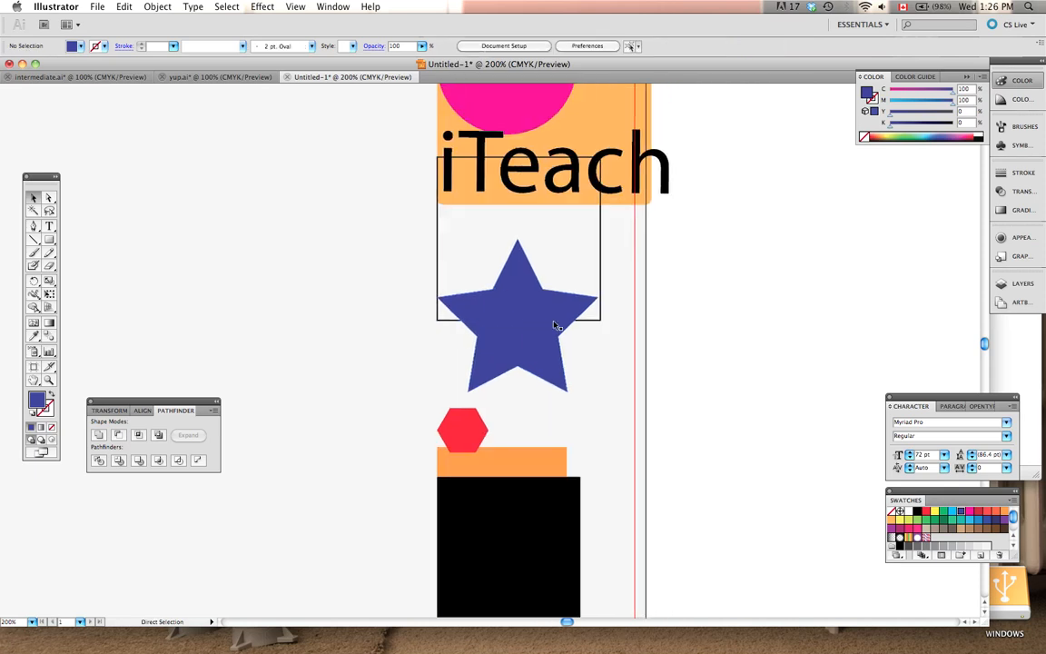
Select the whole column of objects and align them by their right edges.
scroll(587, 321, down, 1)
scroll(659, 159, down, 2)
drag(666, 147, 589, 462)
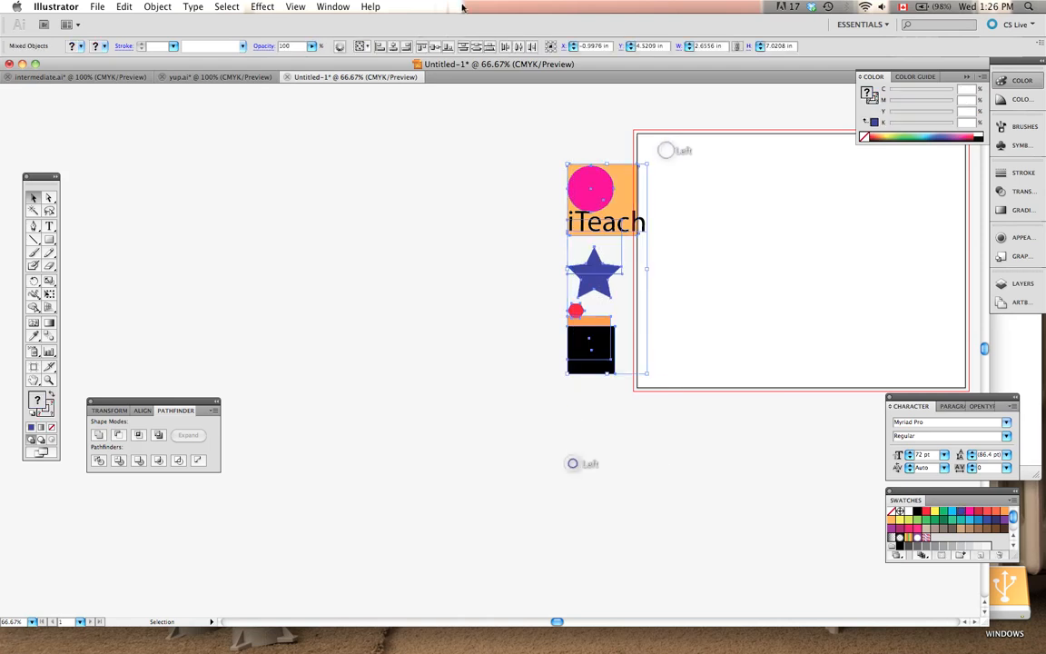
click(406, 47)
click(831, 244)
scroll(727, 243, right, 2)
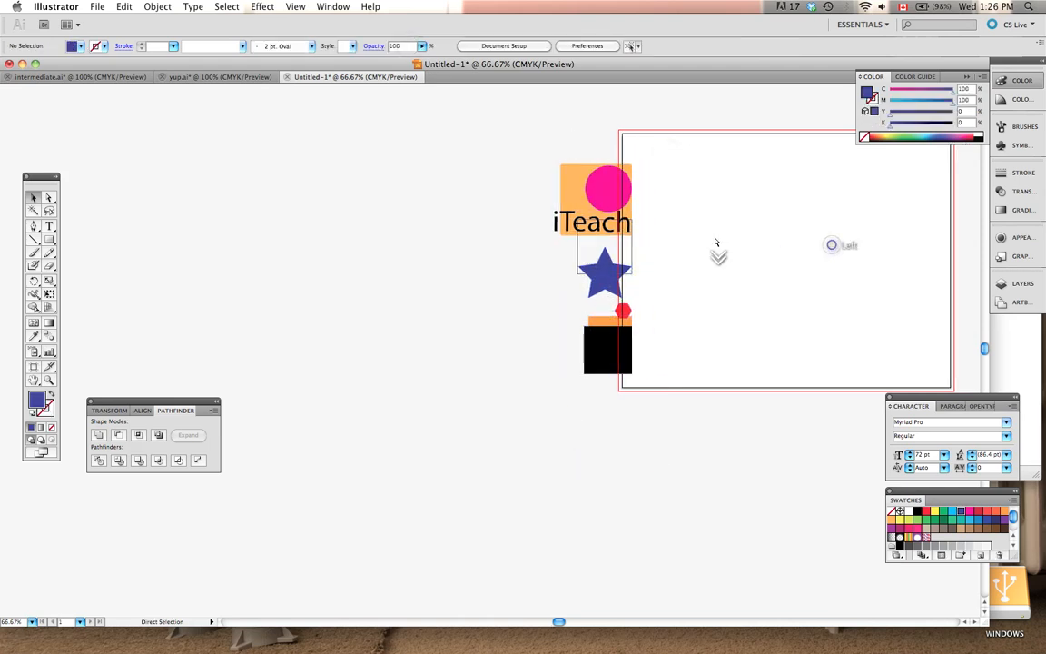
Scatter the iTeach text, pink circle, hexagon, star, black square and large light-orange square over the artboard.
drag(572, 219, 741, 377)
drag(584, 347, 807, 309)
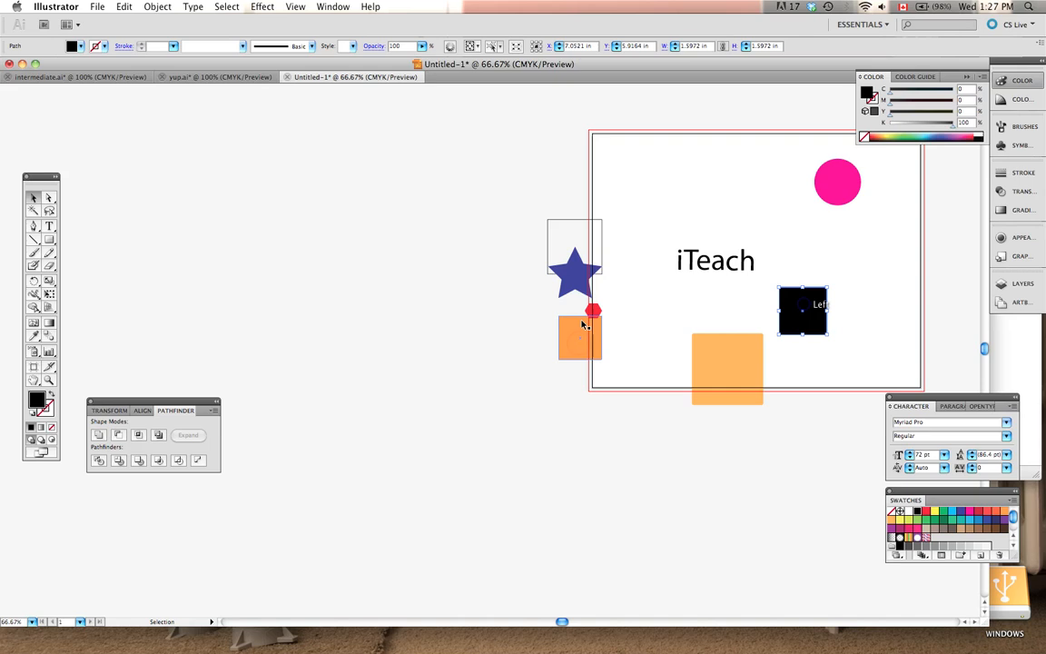
click(626, 292)
drag(593, 310, 657, 222)
drag(575, 284, 638, 318)
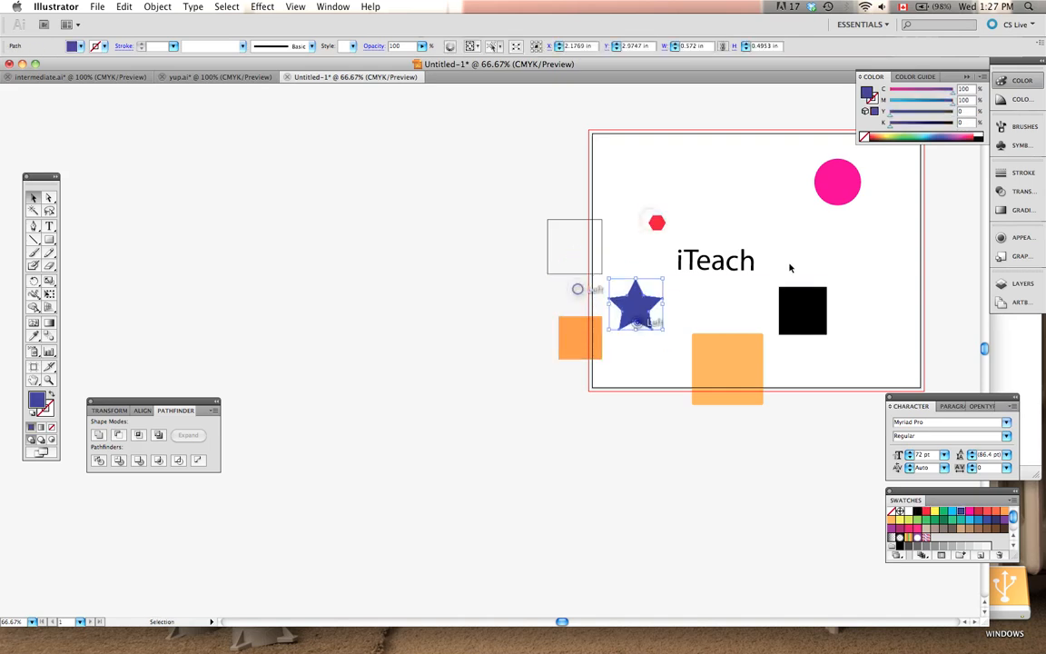
Select all the scattered shapes and the iTeach text and align them by their top edges, finally by their bottom edges.
drag(872, 164, 437, 448)
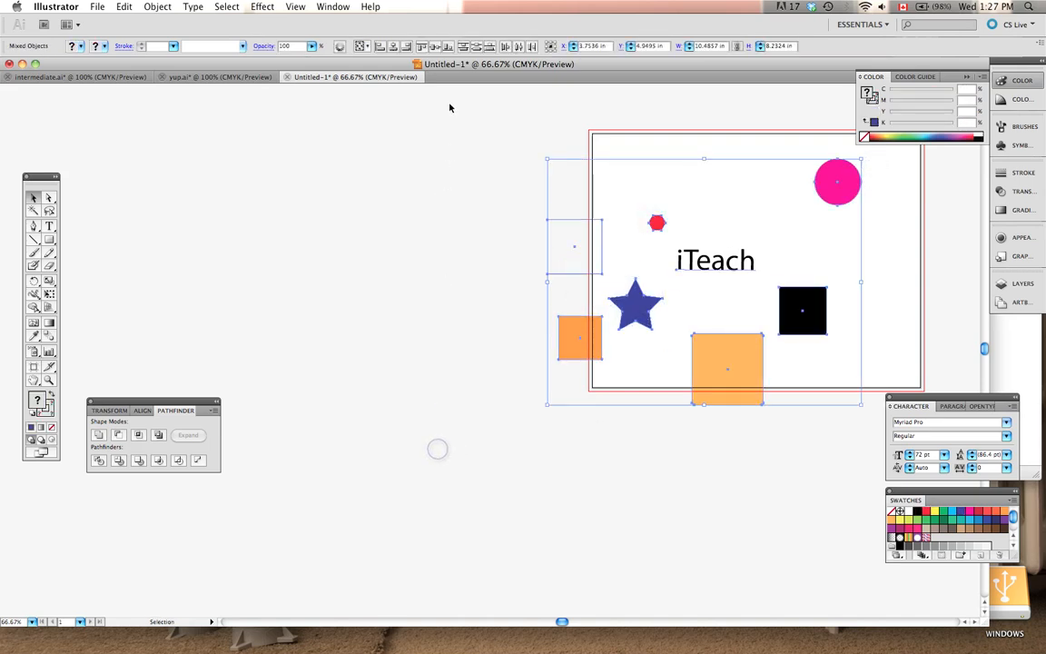
click(421, 46)
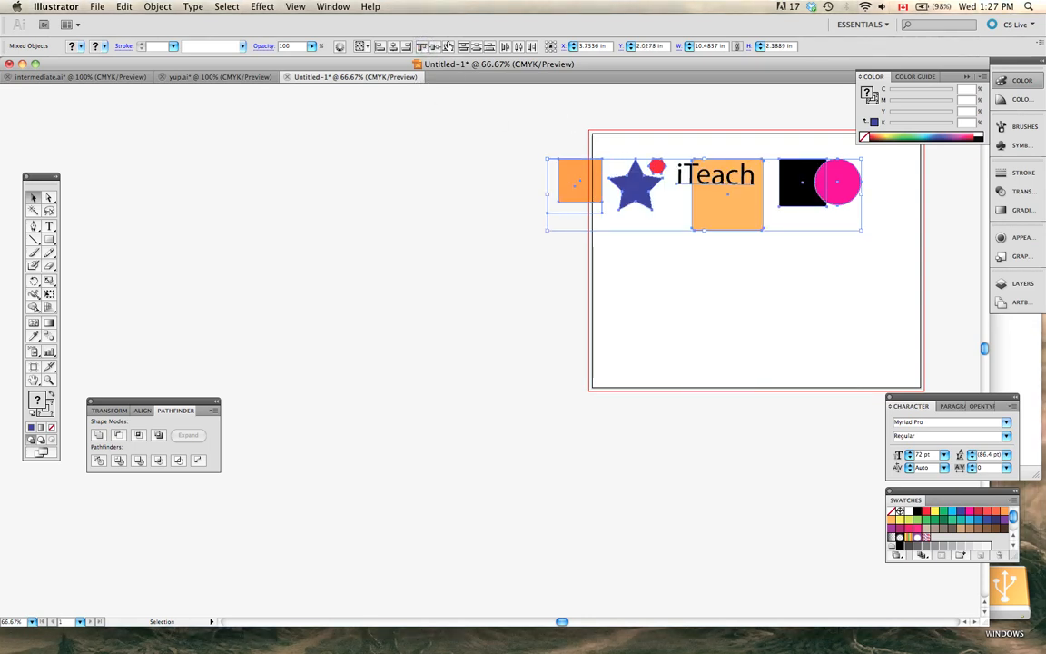
click(448, 47)
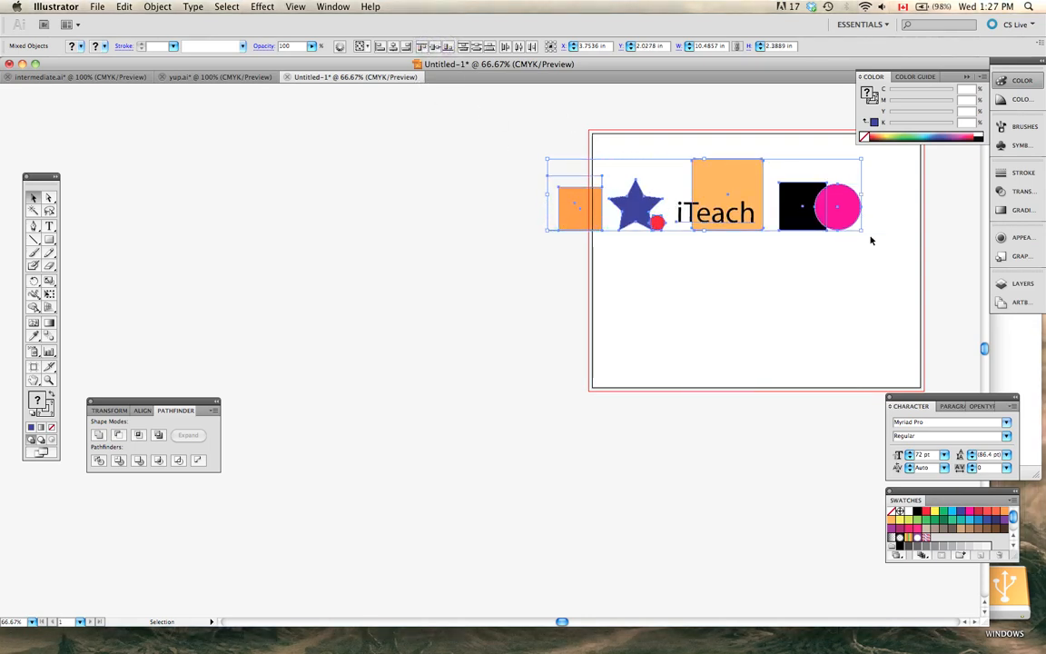
click(794, 262)
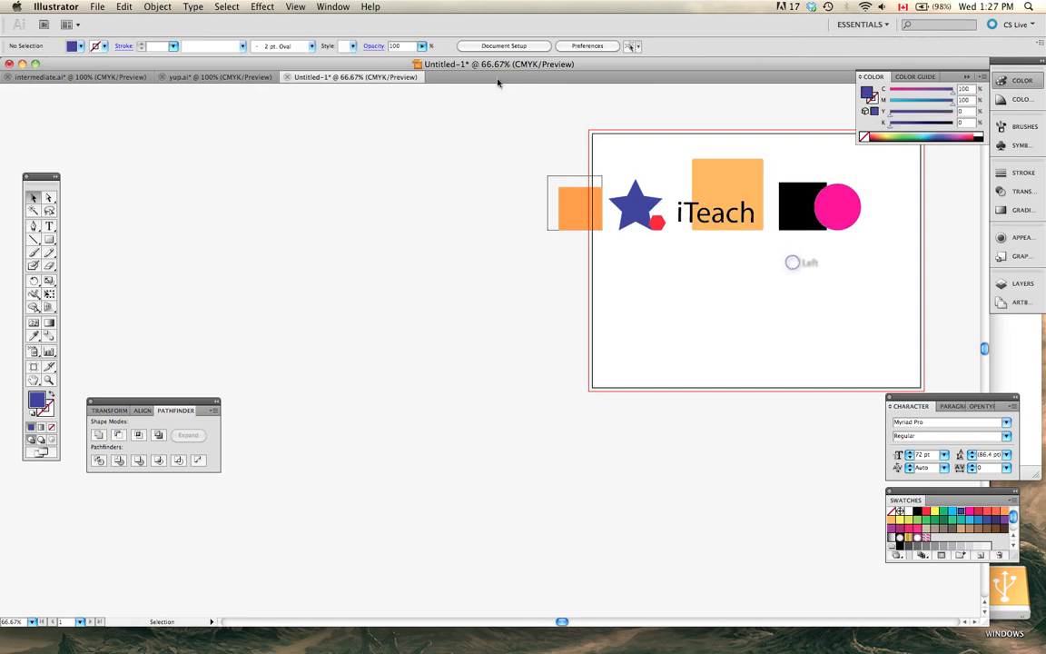
Examine the spacing between the six black squares in the row above and outside the artboard.
drag(545, 226, 507, 223)
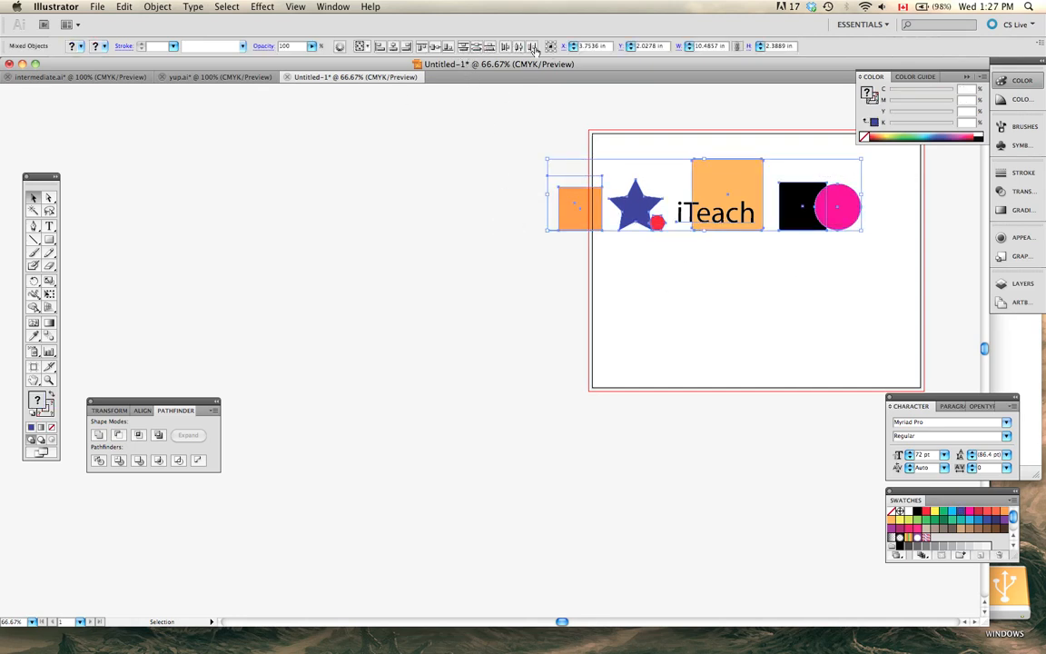
scroll(655, 324, up, 10)
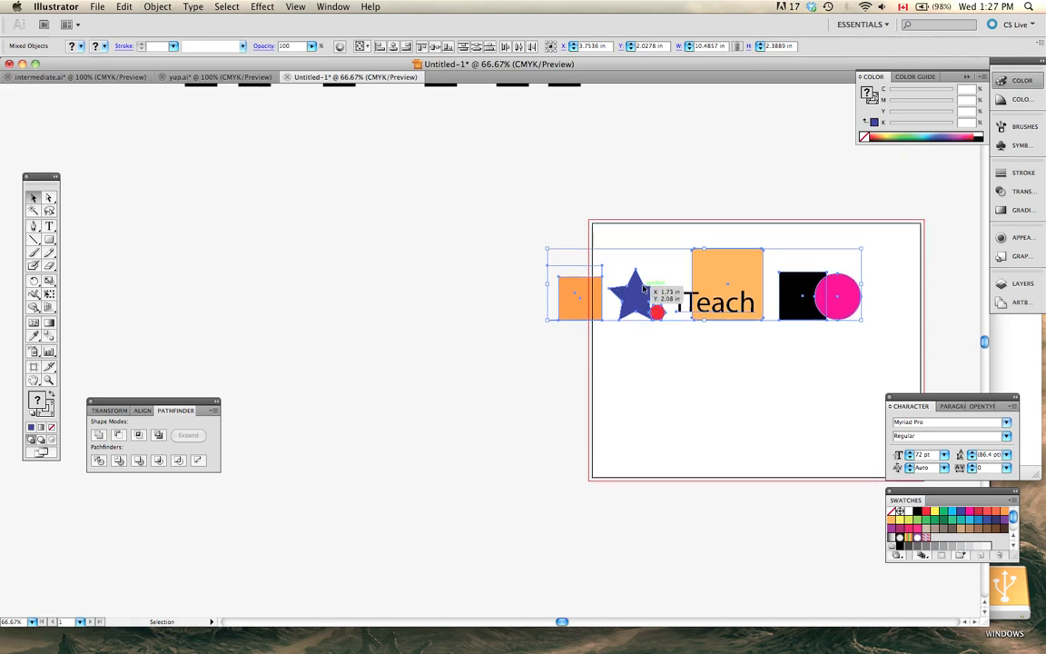
scroll(663, 339, right, 5)
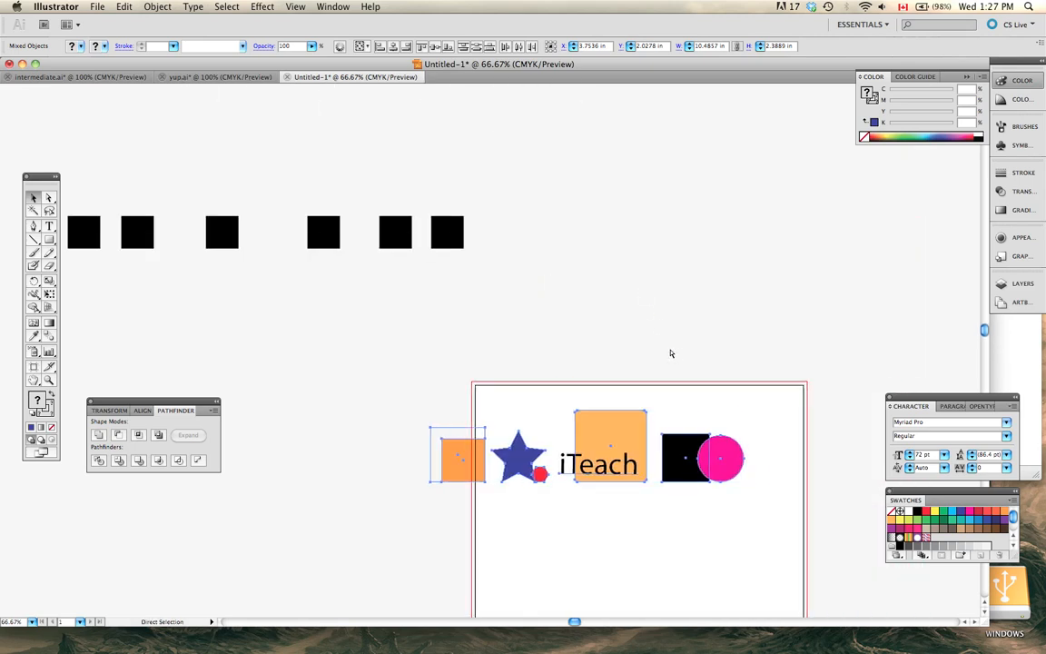
scroll(589, 341, left, 10)
click(590, 340)
drag(747, 199, 317, 265)
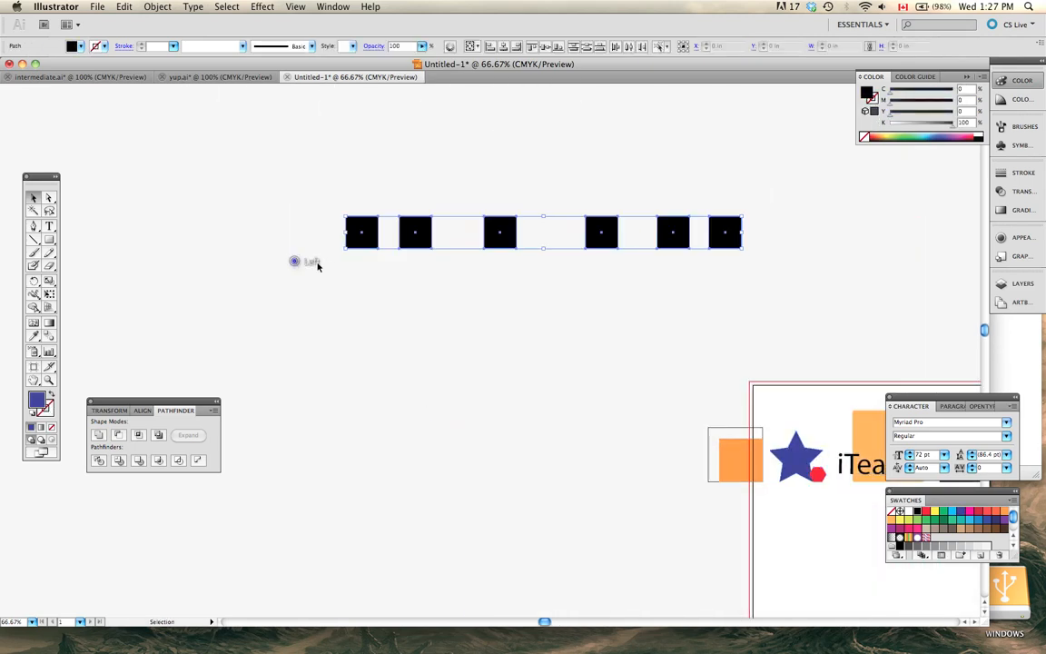
click(490, 316)
drag(764, 189, 249, 314)
click(532, 310)
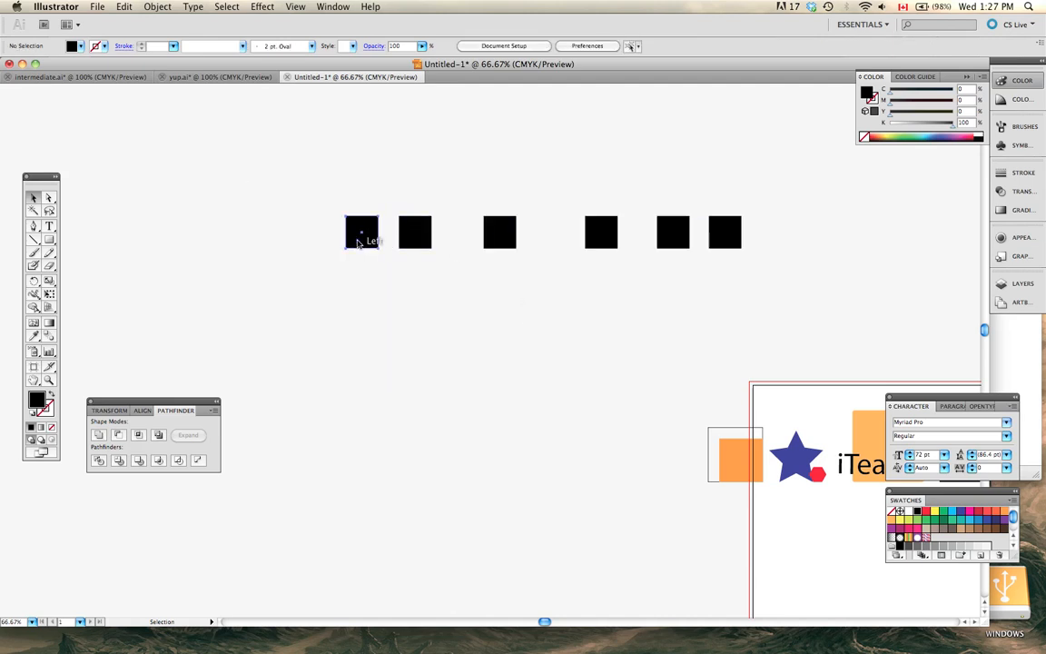
Duplicate the first black square of the row below its original and delete the copy.
drag(362, 233, 356, 337)
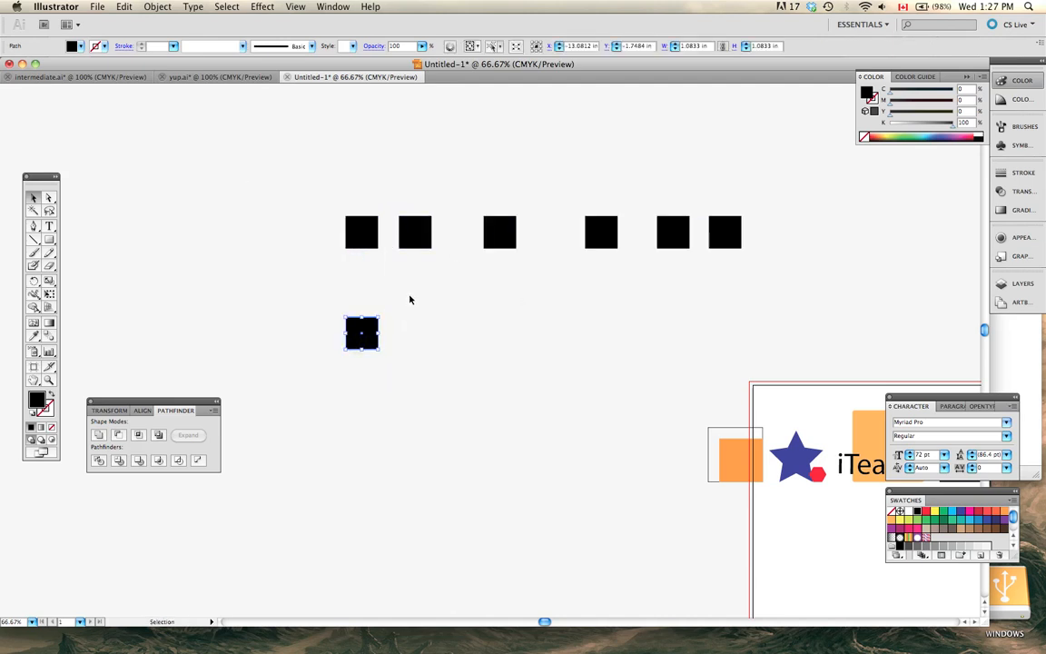
drag(416, 299, 355, 384)
key(Delete)
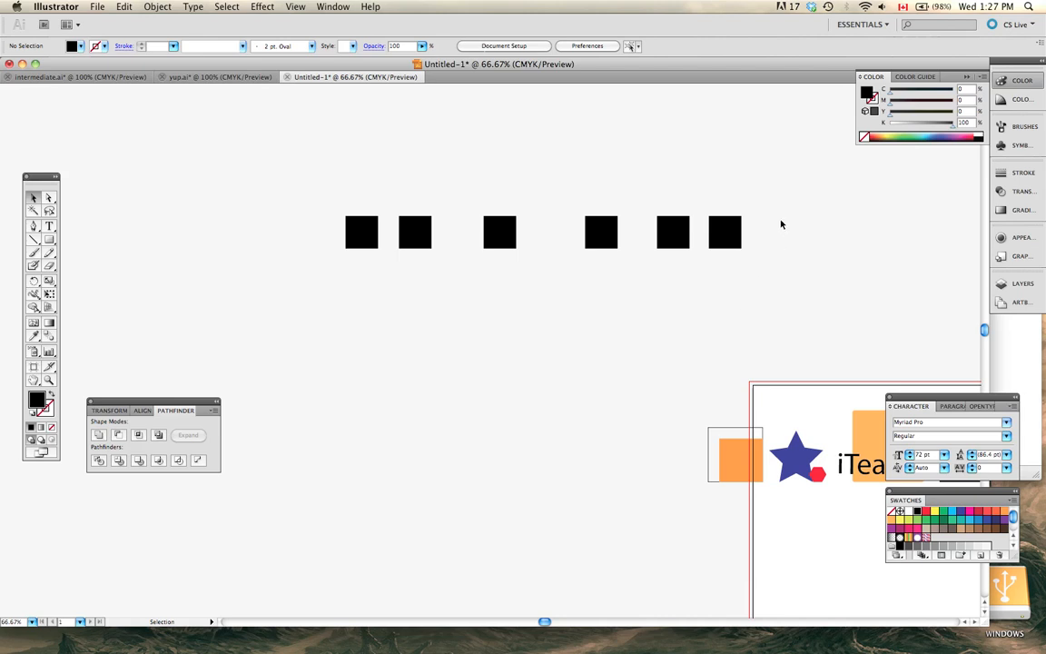
Select the six black squares and distribute them horizontally by their centres.
drag(777, 201, 287, 283)
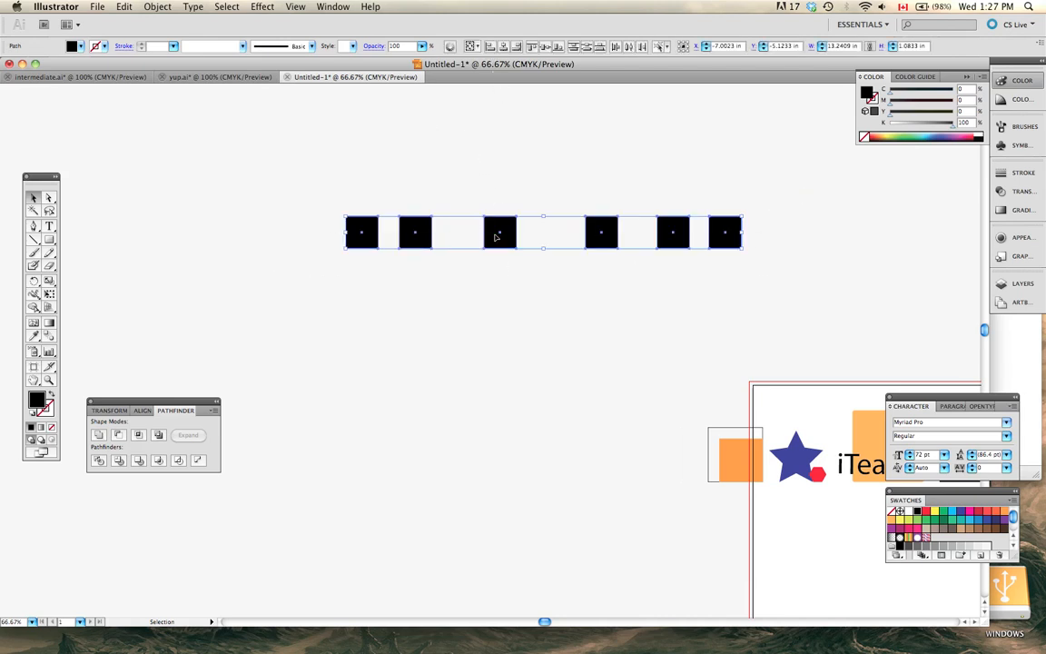
click(629, 49)
click(679, 307)
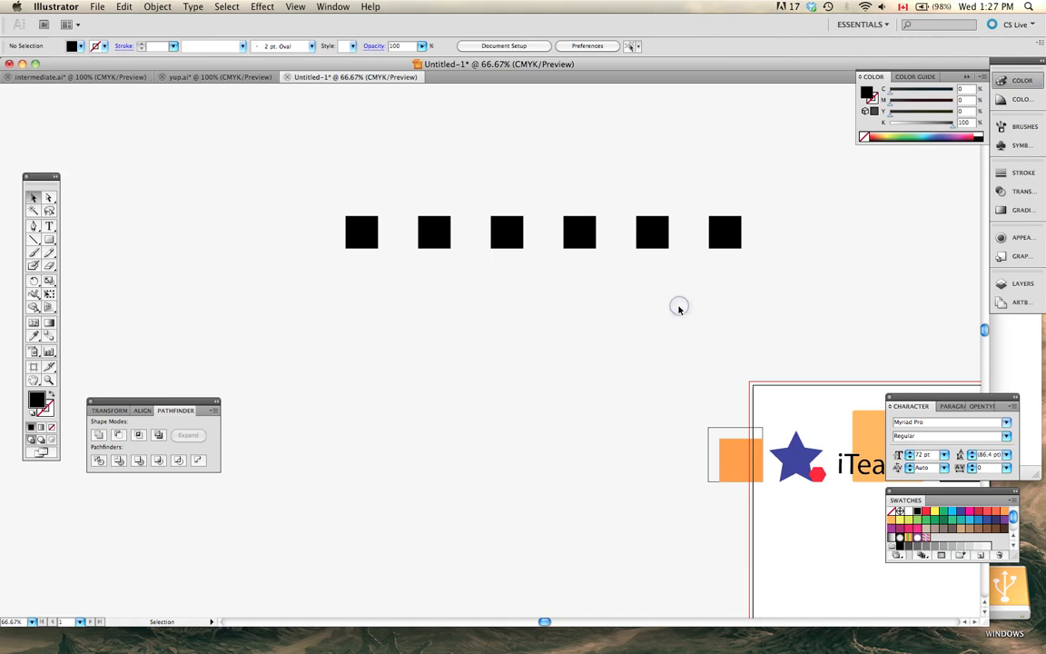
drag(724, 238, 725, 294)
key(super+z)
Reselect the whole row of black squares and distribute it horizontally by left edges.
click(774, 205)
drag(763, 197, 303, 301)
click(528, 322)
drag(749, 199, 324, 278)
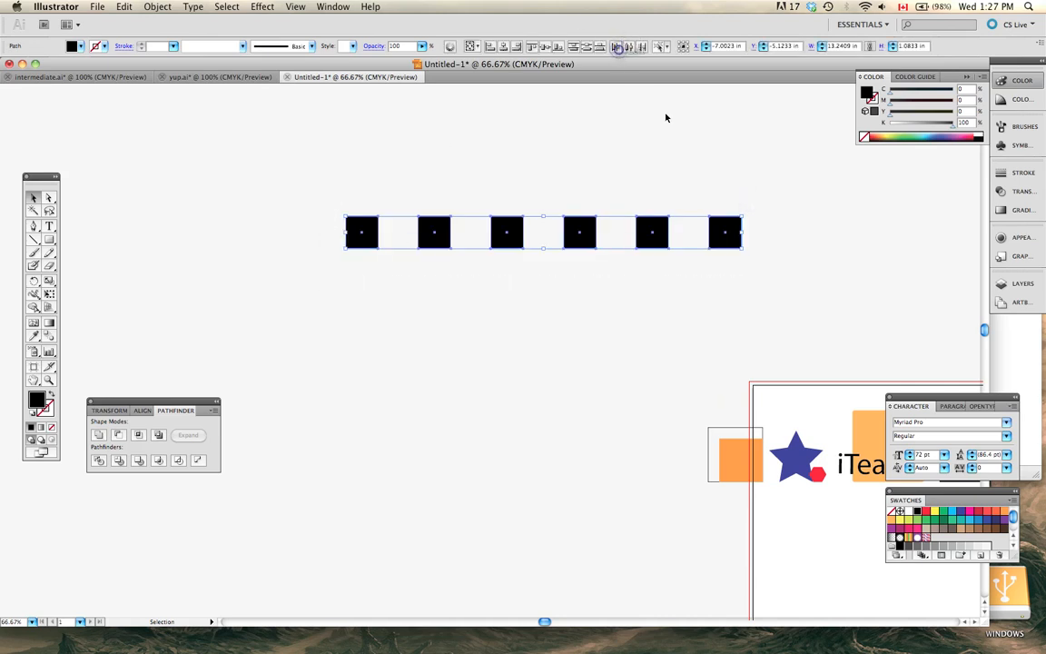
click(673, 134)
Move the pink circle away from the large black square, far outside the artboard's right side.
scroll(794, 509, right, 5)
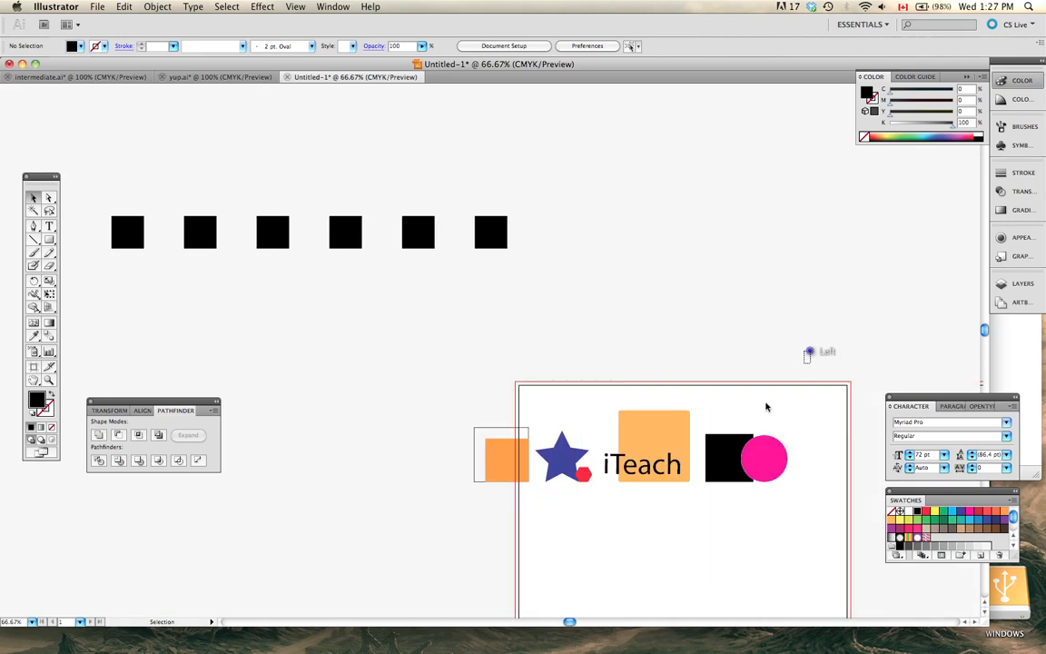
drag(810, 351, 502, 529)
click(813, 486)
scroll(724, 474, right, 2)
scroll(692, 451, down, 3)
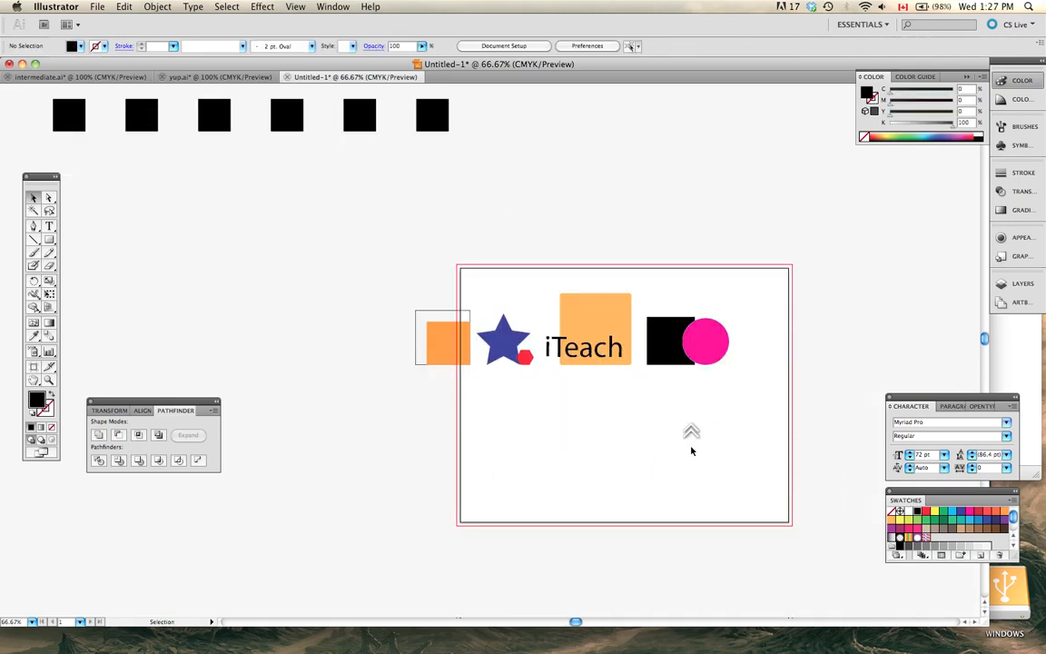
scroll(692, 423, up, 1)
scroll(691, 311, down, 2)
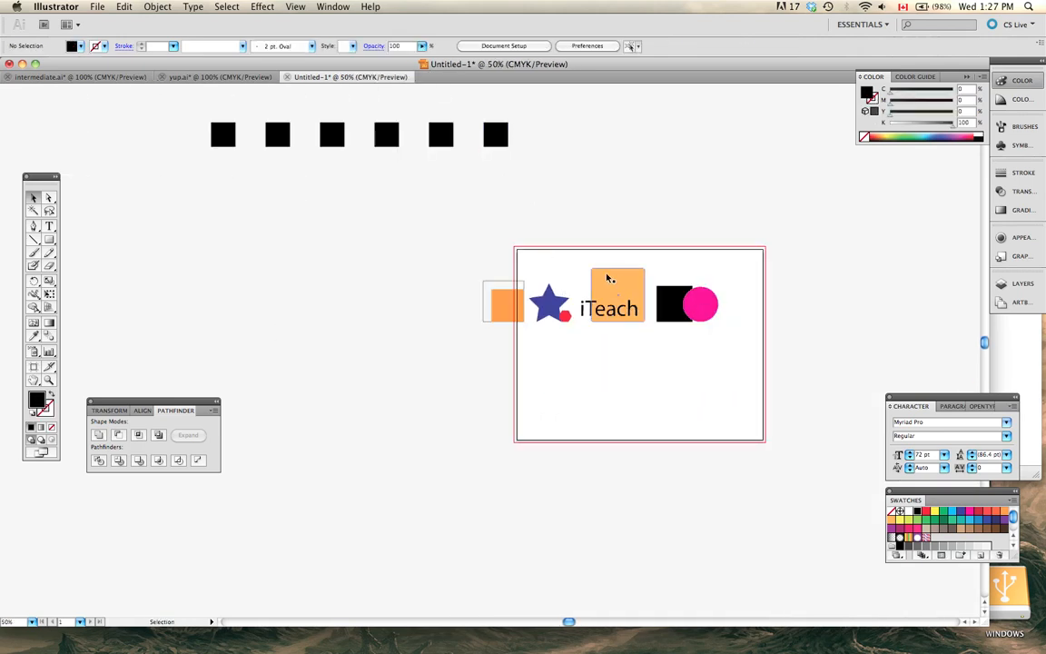
scroll(636, 300, right, 2)
drag(658, 309, 939, 303)
drag(944, 243, 410, 362)
click(459, 424)
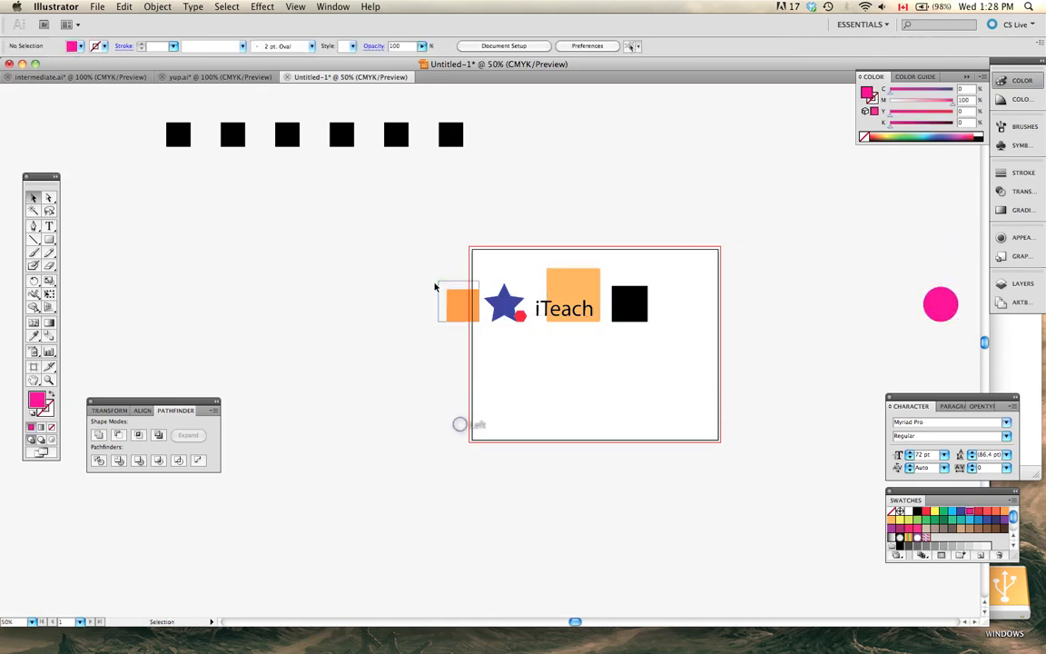
Move the unfilled outlined square farther left, clear of the small orange square.
drag(436, 287, 360, 362)
click(444, 355)
click(545, 368)
drag(443, 260, 398, 352)
click(621, 362)
Select every object between the outlined square and the pink circle and distribute them horizontally by their centres.
drag(934, 240, 885, 341)
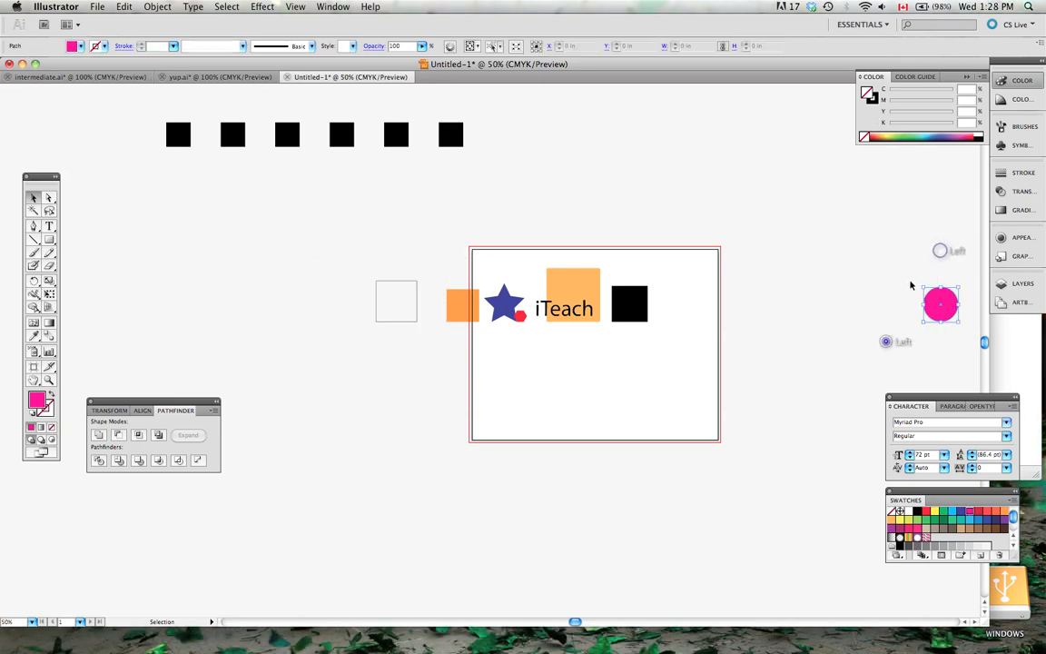
drag(934, 239, 343, 393)
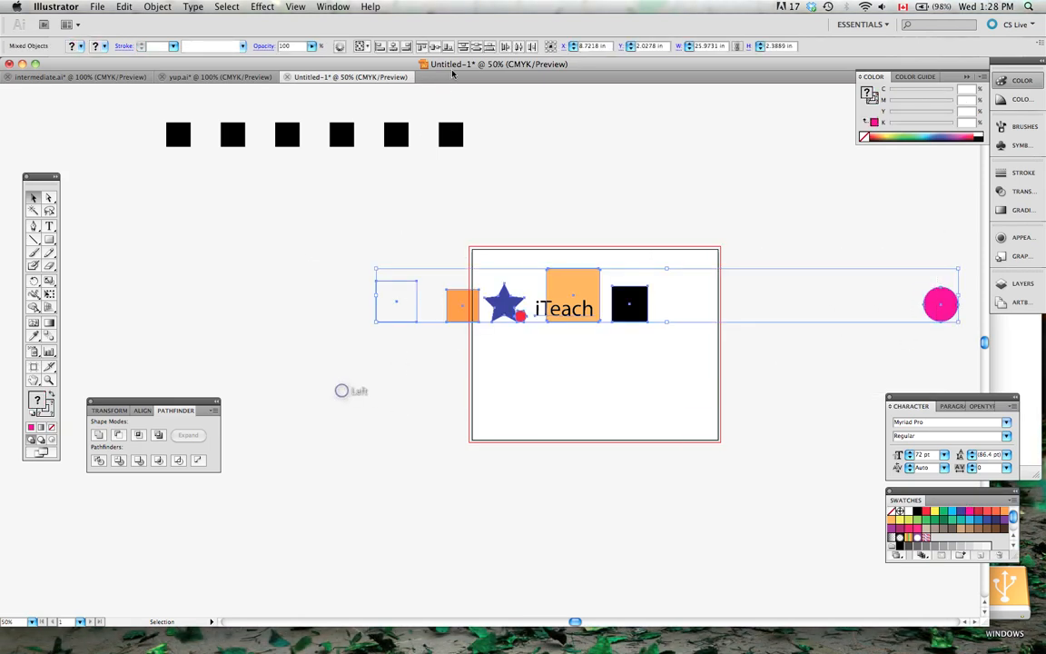
click(515, 47)
click(633, 357)
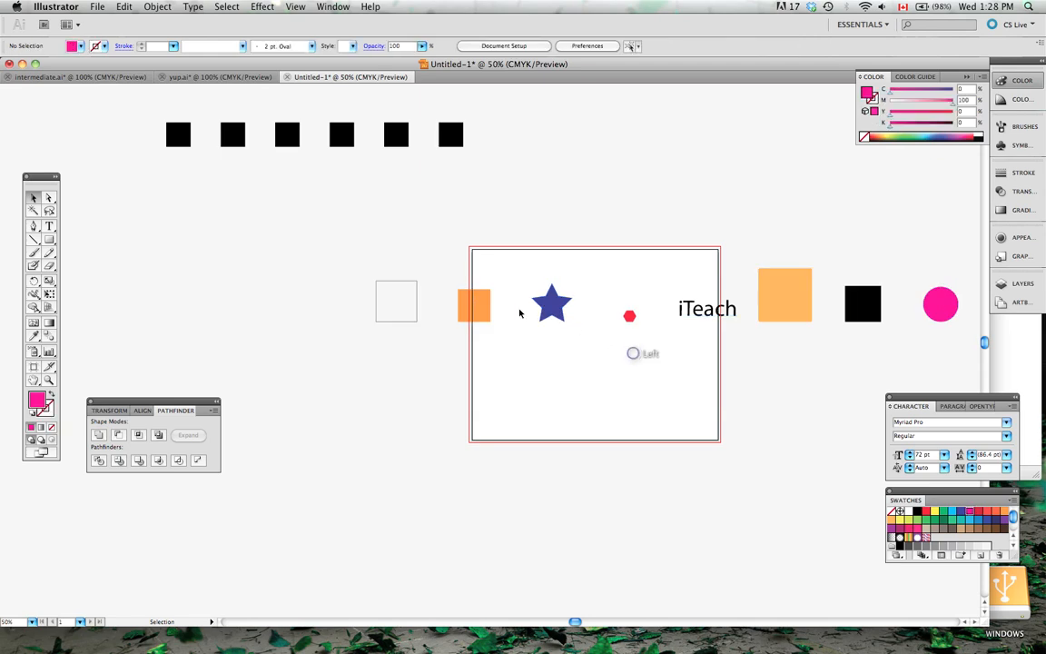
Select the whole row of mixed shapes and the iTeach text and align them by their vertical centres.
click(631, 317)
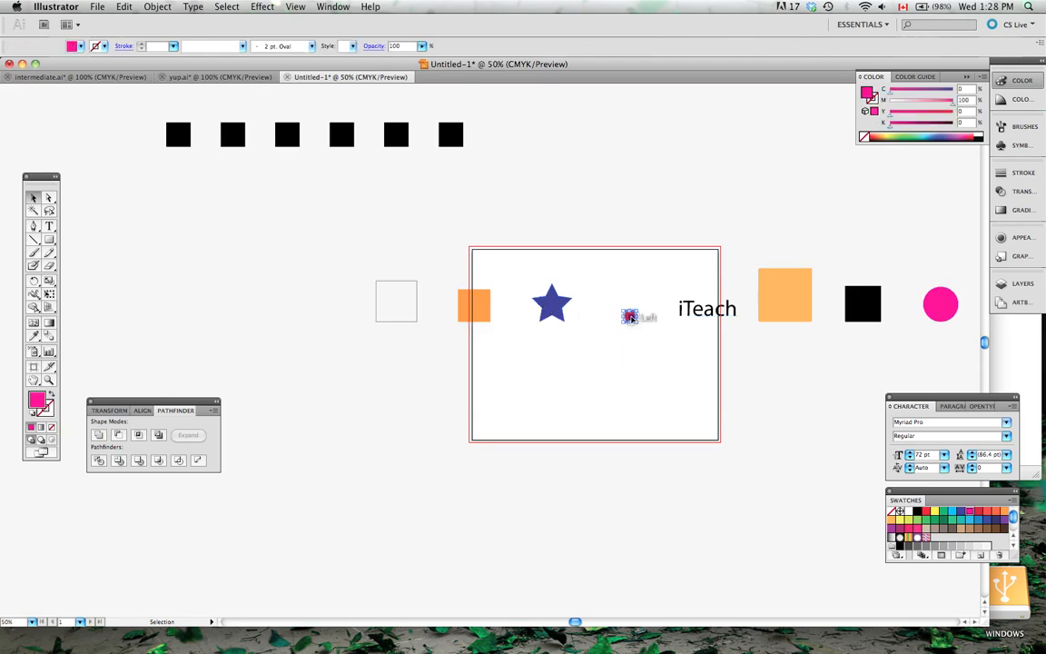
click(554, 310)
drag(935, 256, 352, 359)
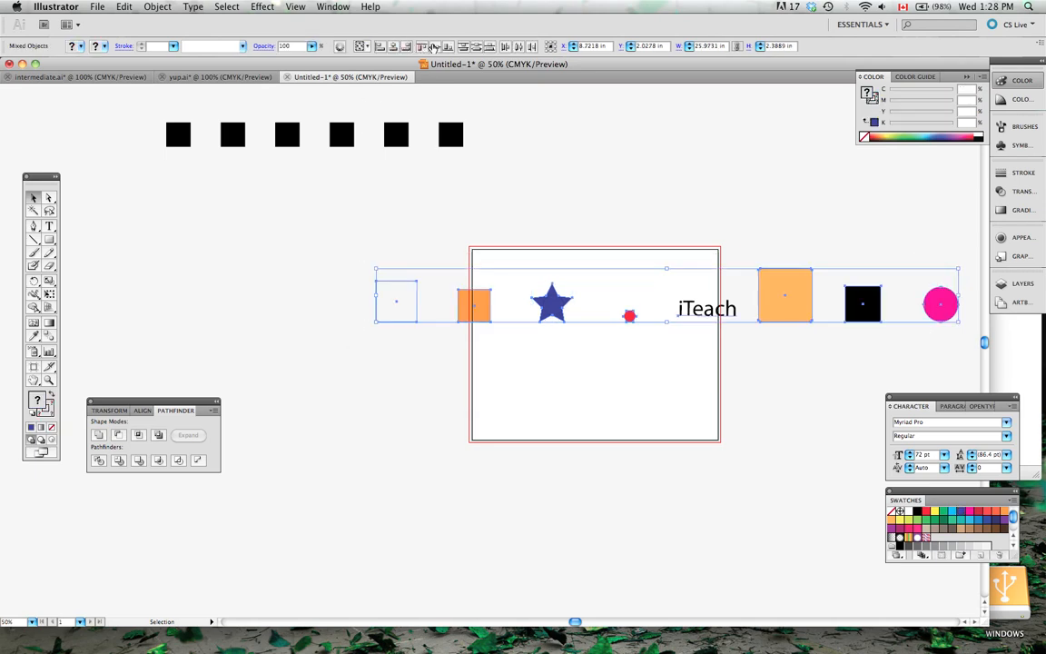
click(563, 375)
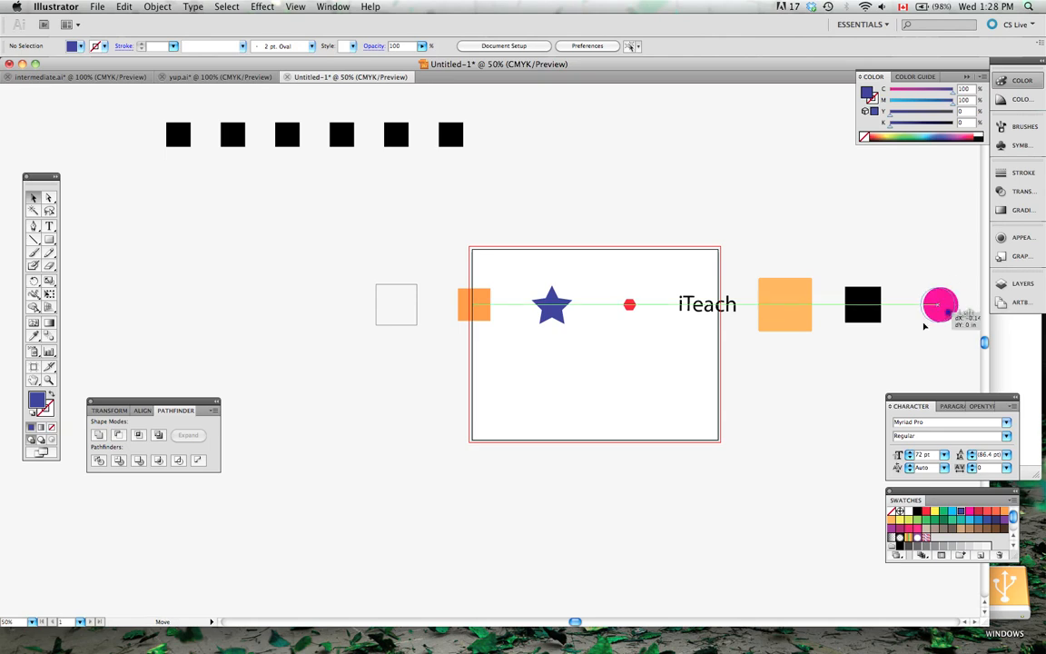
Scatter the objects vertically: pink circle low on the artboard, black and large light-orange squares above it, outlined square below it.
drag(940, 307, 615, 400)
drag(872, 312, 532, 180)
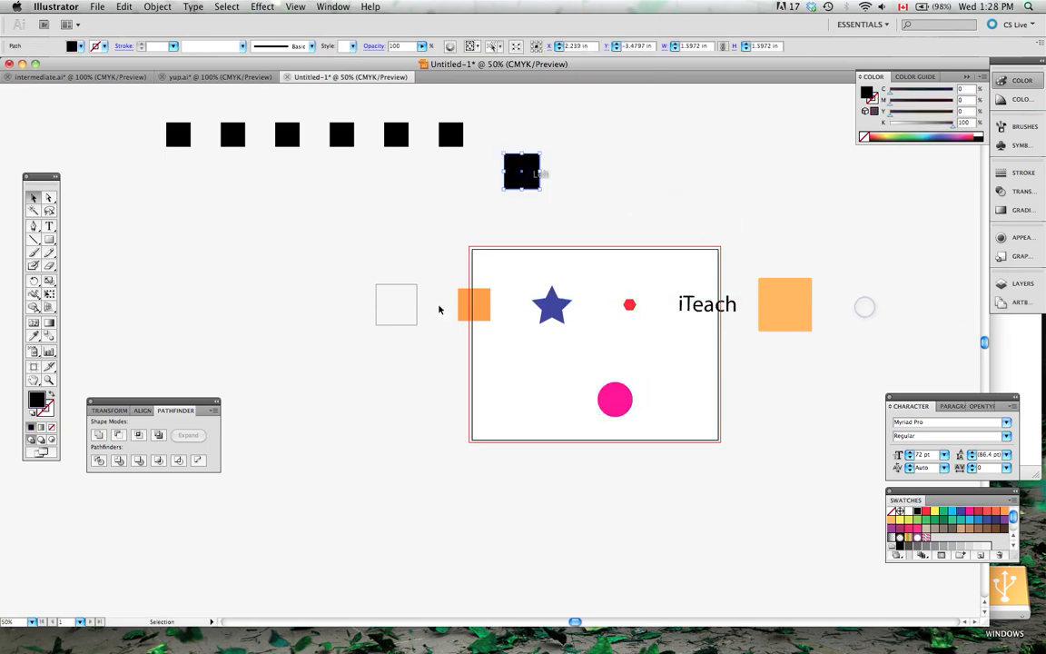
drag(386, 303, 590, 477)
click(412, 386)
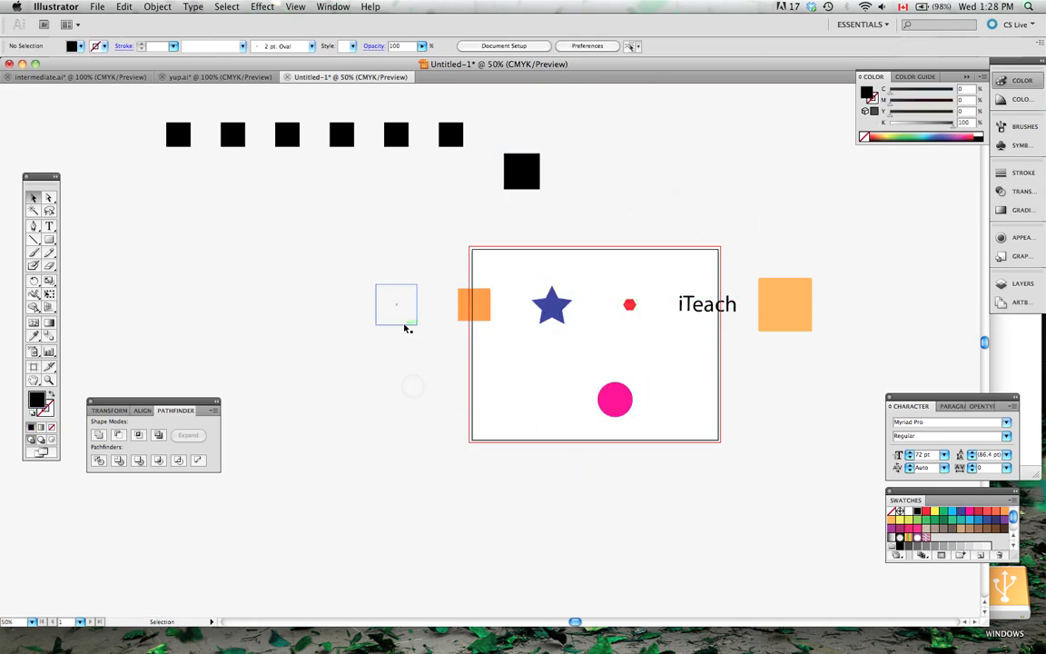
drag(405, 324, 667, 591)
click(735, 542)
drag(773, 327, 620, 133)
Select all the vertically scattered objects and distribute them vertically by their centres.
scroll(718, 171, up, 3)
drag(761, 147, 506, 551)
scroll(577, 209, up, 3)
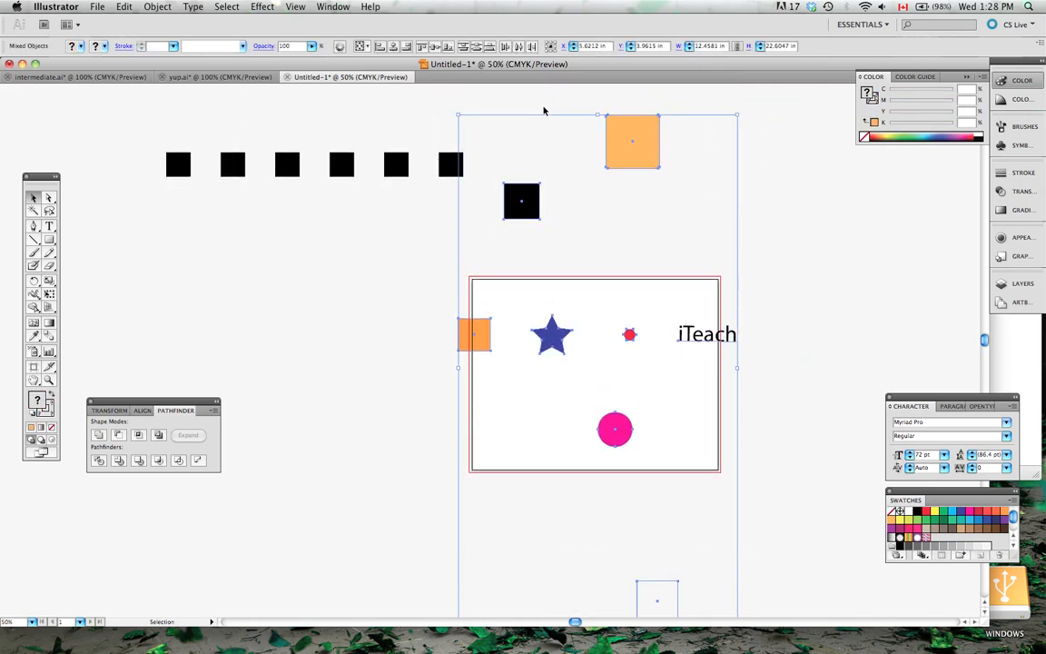
click(474, 48)
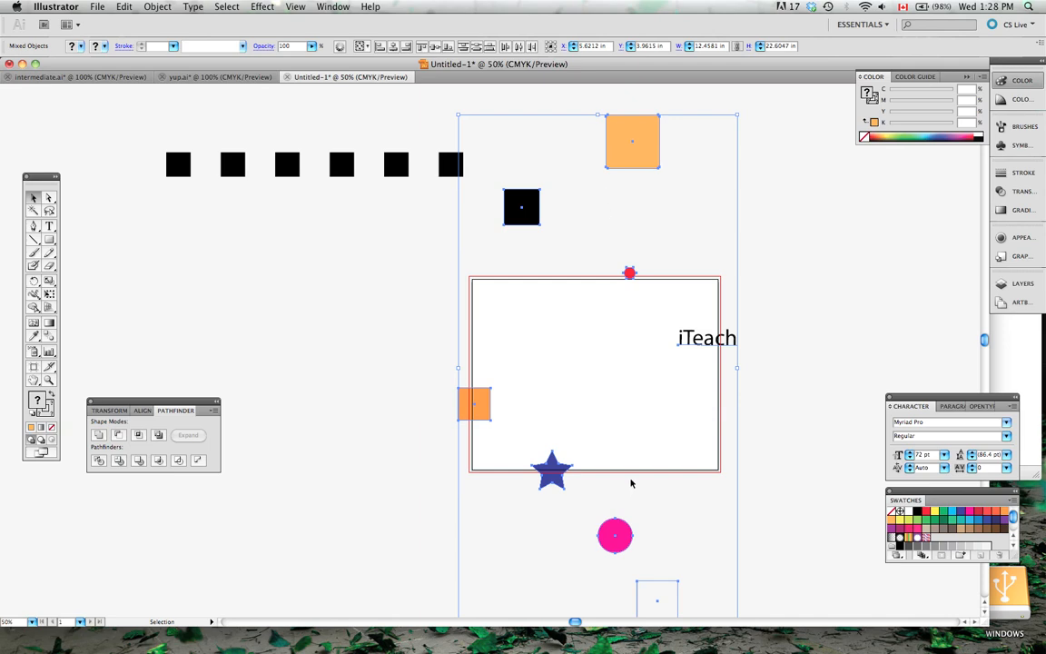
click(774, 327)
Move the outlined square farther down below the pink circle.
scroll(763, 474, down, 2)
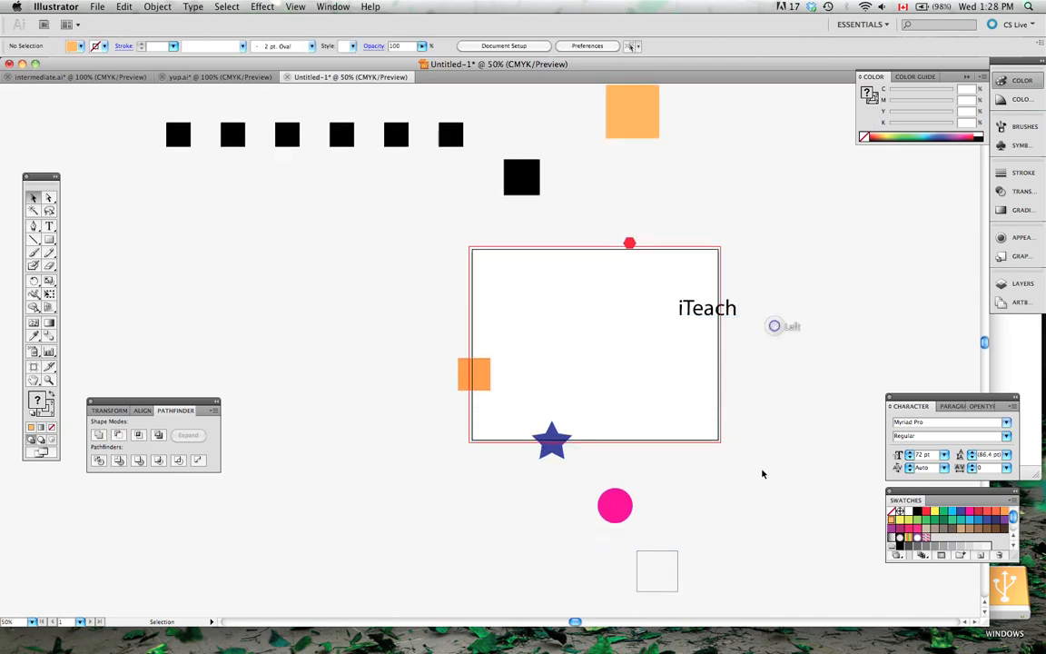
scroll(725, 491, down, 1)
drag(691, 513, 694, 582)
scroll(726, 535, down, 1)
Redistribute all the objects from the large light-orange square down to the lowered outlined square vertically by their centres.
drag(787, 188, 564, 586)
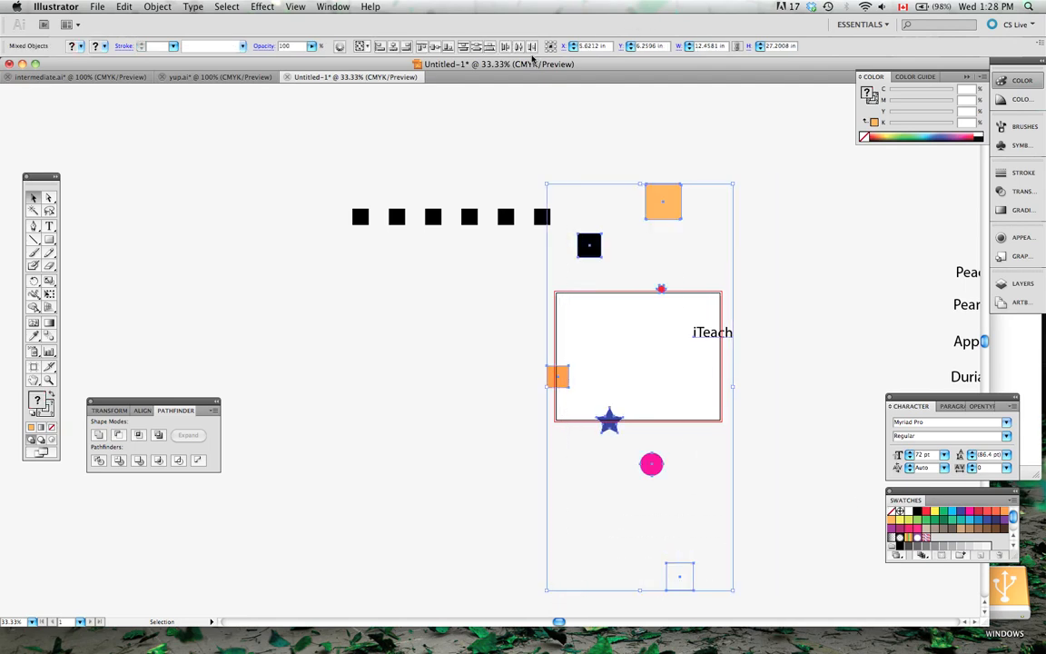
click(477, 46)
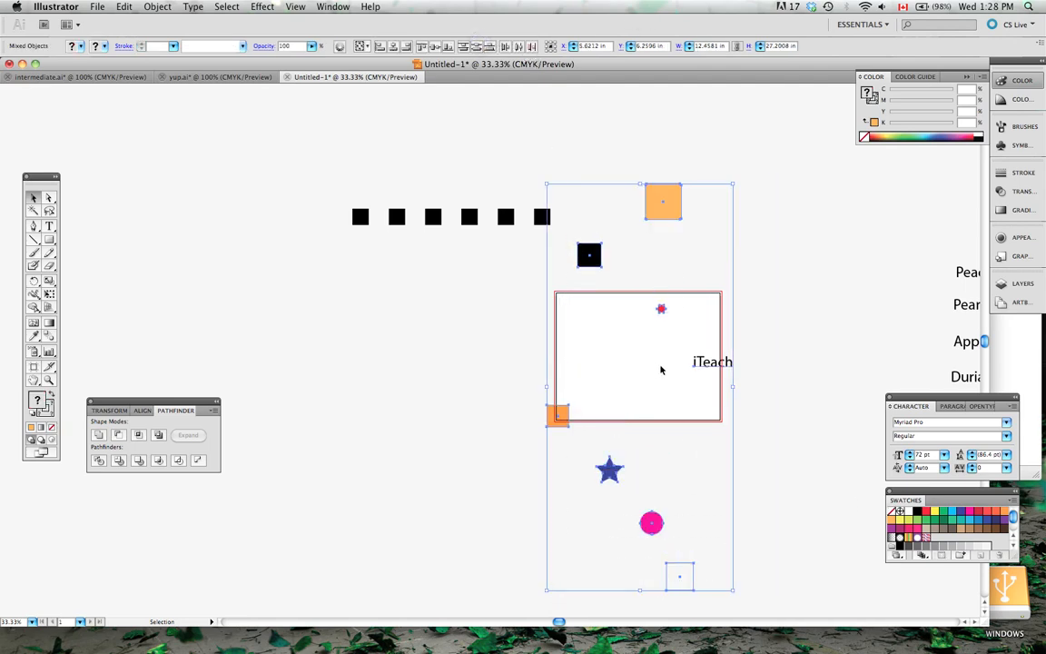
click(750, 378)
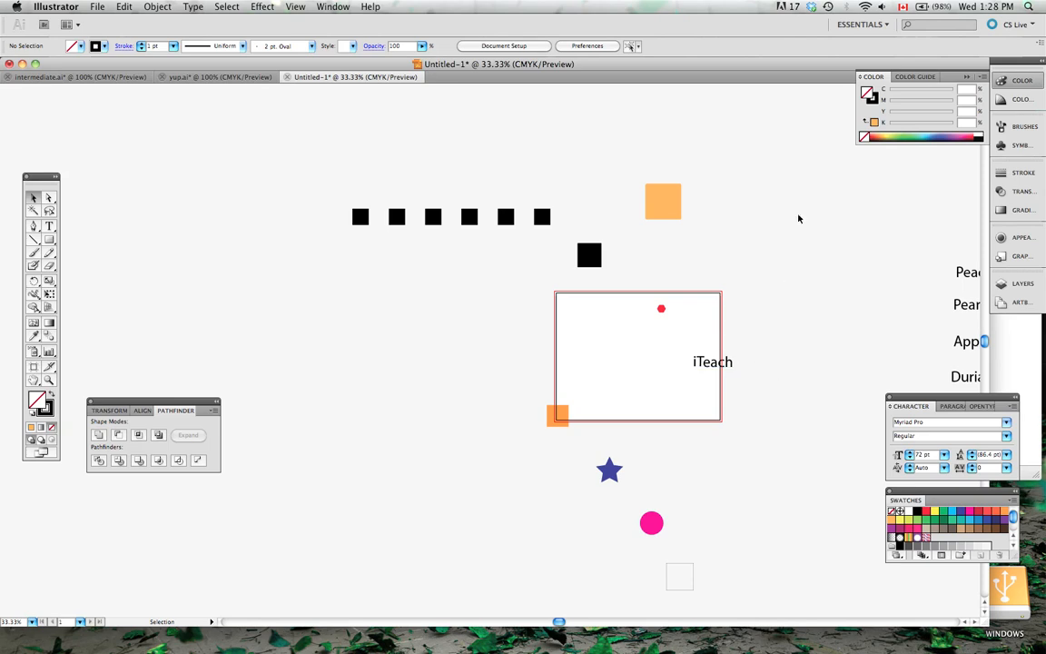
drag(778, 124, 561, 593)
click(745, 510)
Select the four fruit names beside the artboard and set their paragraph alignment to centred.
scroll(772, 508, right, 8)
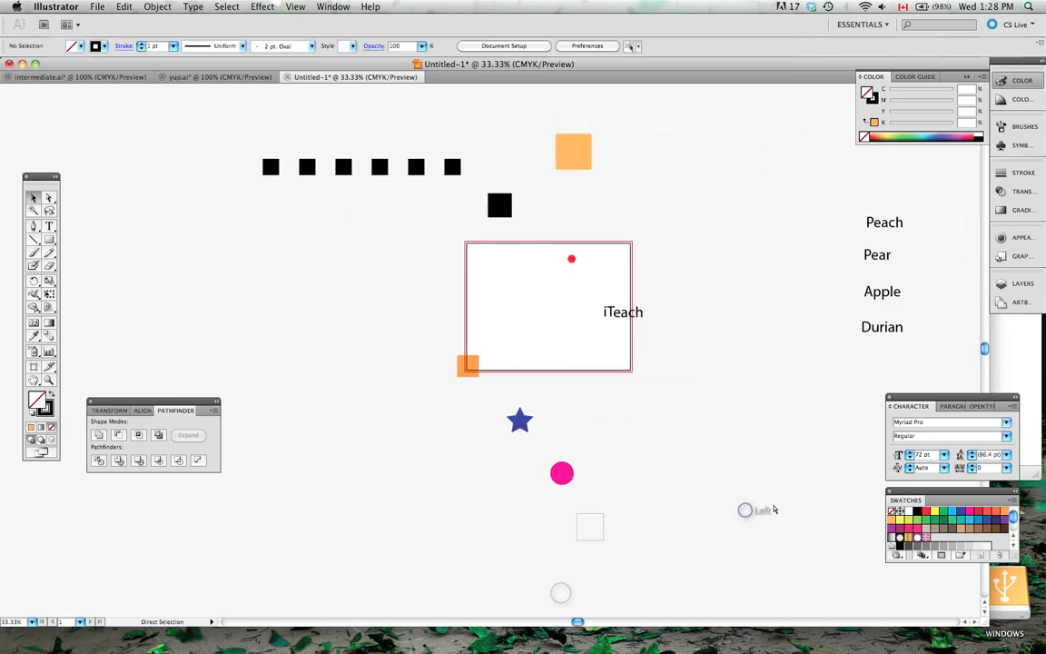
drag(654, 172, 611, 401)
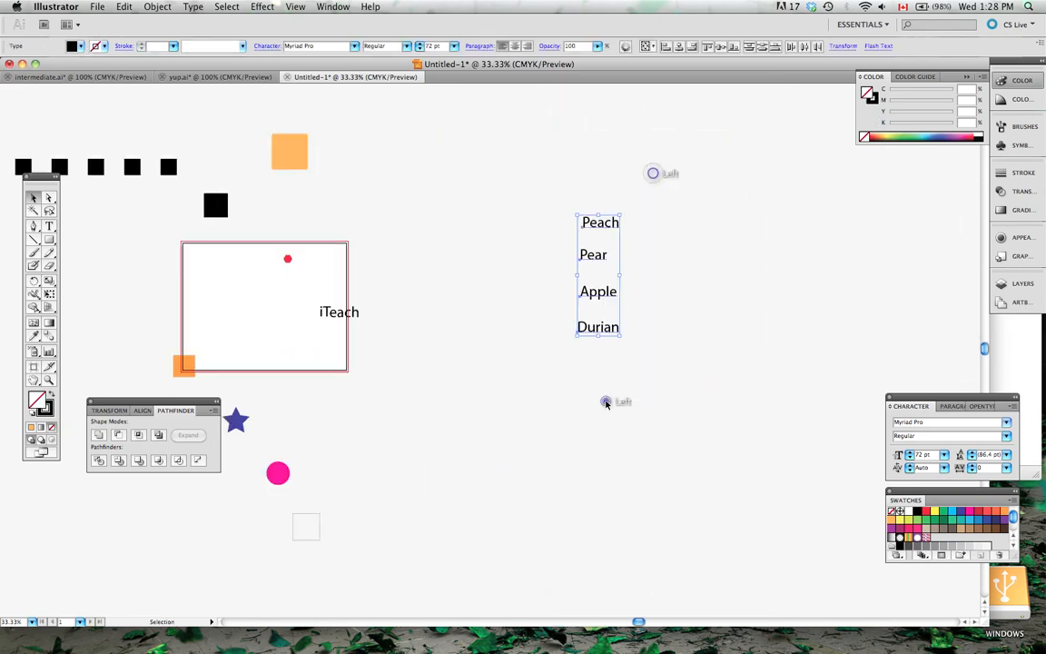
click(943, 410)
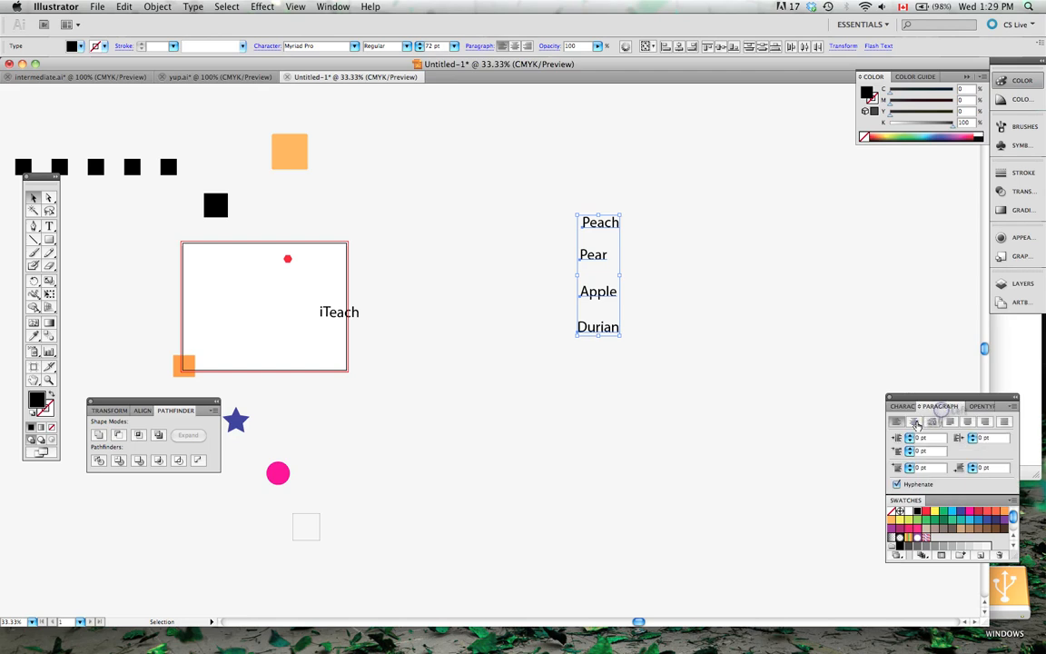
click(917, 423)
click(905, 408)
Nudge the word Apple slightly, and align all four fruit names horizontally by their centres.
click(621, 286)
mouse_move(580, 294)
mouse_down()
mouse_move(573, 291)
mouse_move(583, 295)
mouse_up()
click(615, 270)
drag(616, 205, 544, 450)
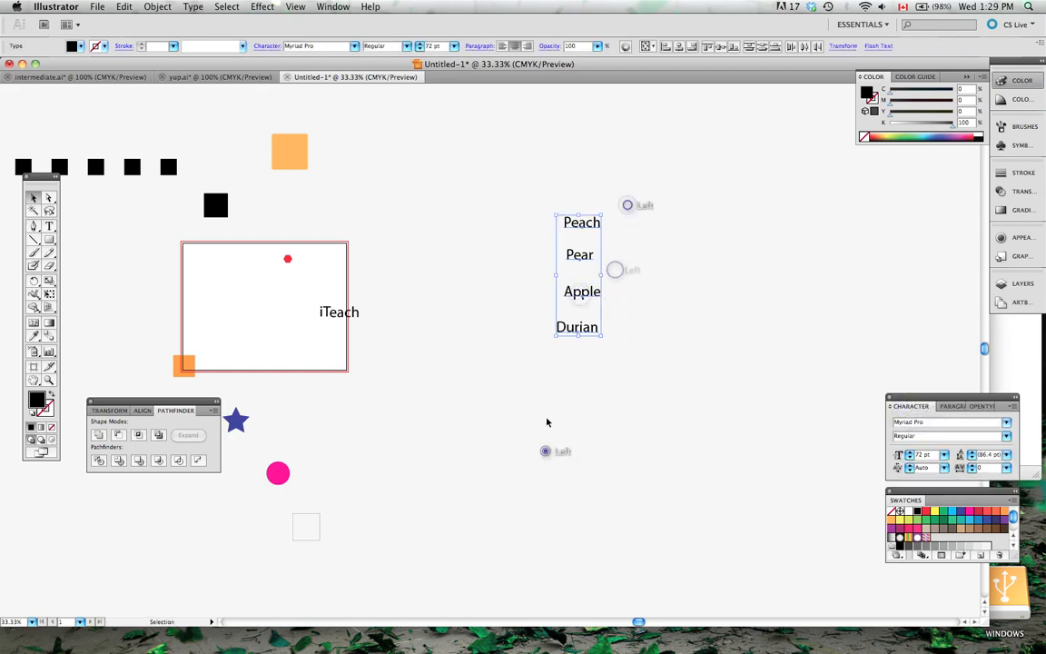
scroll(657, 134, up, 1)
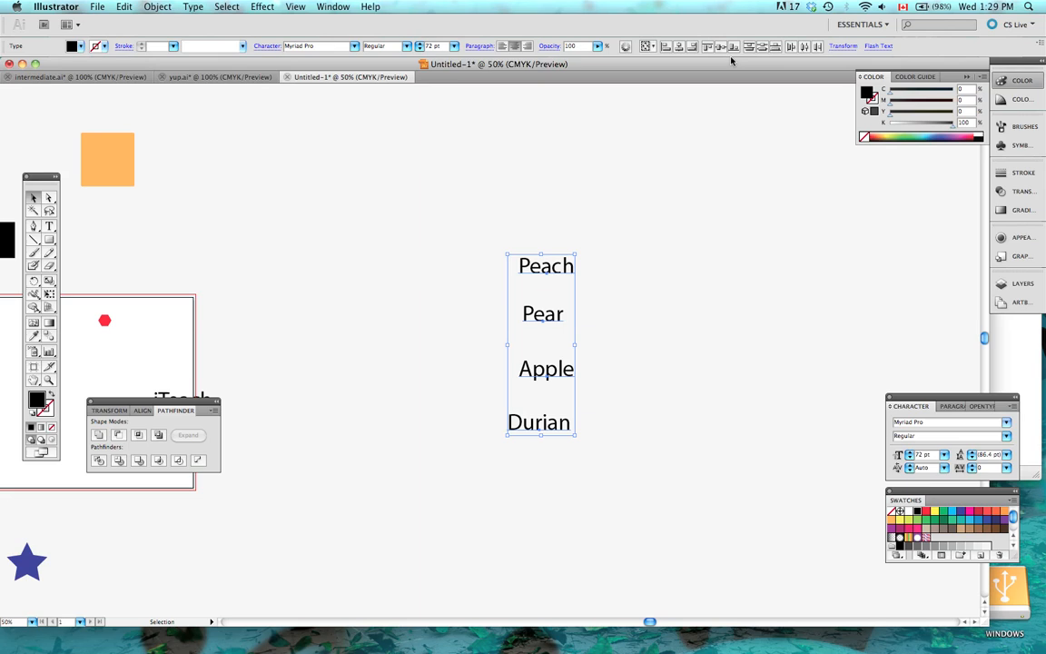
click(679, 47)
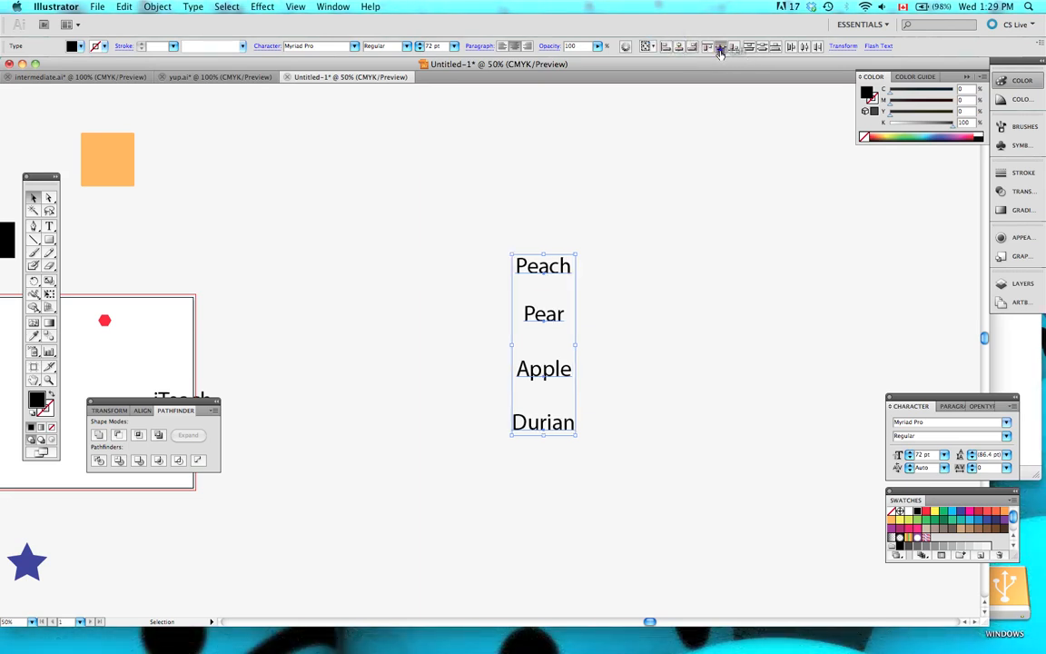
Try aligning the four fruit names vertically by their centres, undo it and deselect them.
click(720, 48)
key(super+z)
click(626, 379)
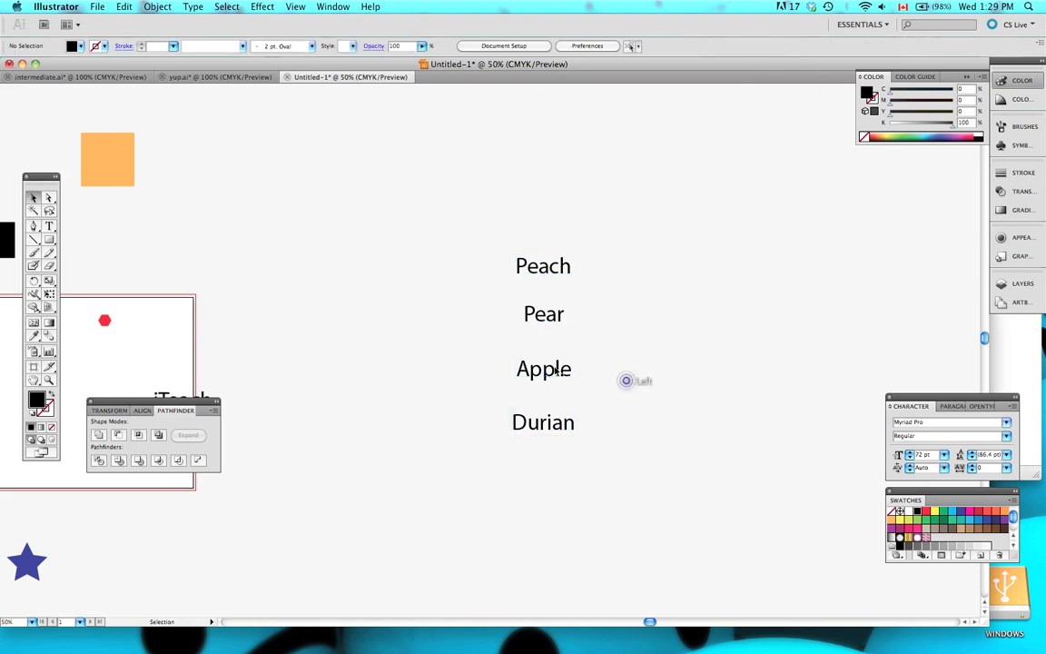
Move Apple to the right and Peach to the left, and distribute all four fruit names vertically and horizontally by their centres.
drag(543, 373, 711, 373)
drag(555, 278, 453, 278)
drag(789, 220, 355, 521)
click(765, 48)
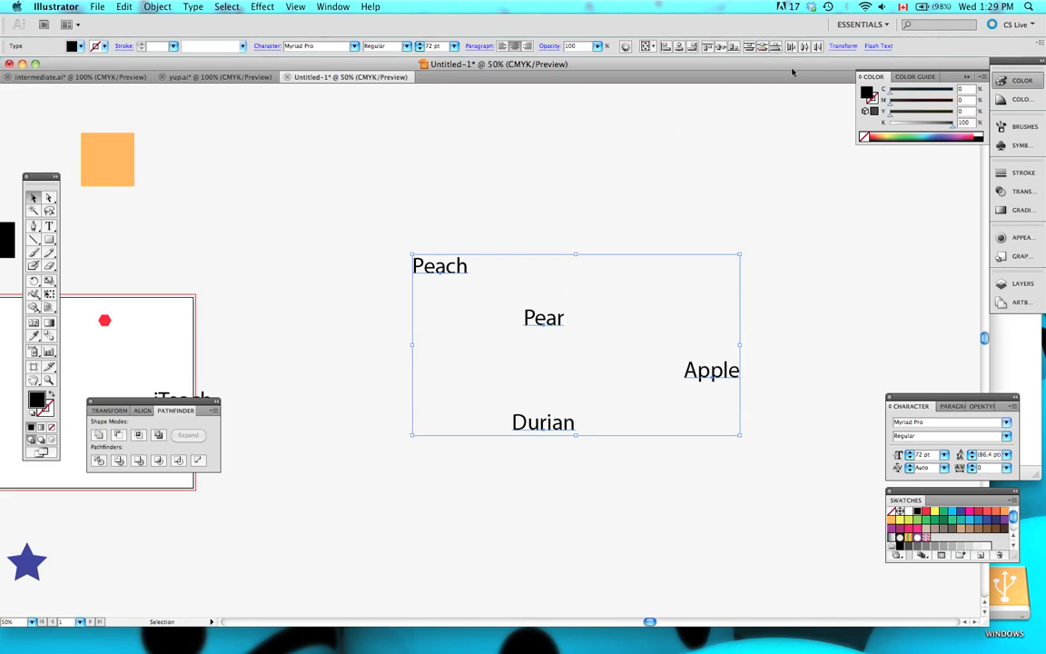
click(731, 46)
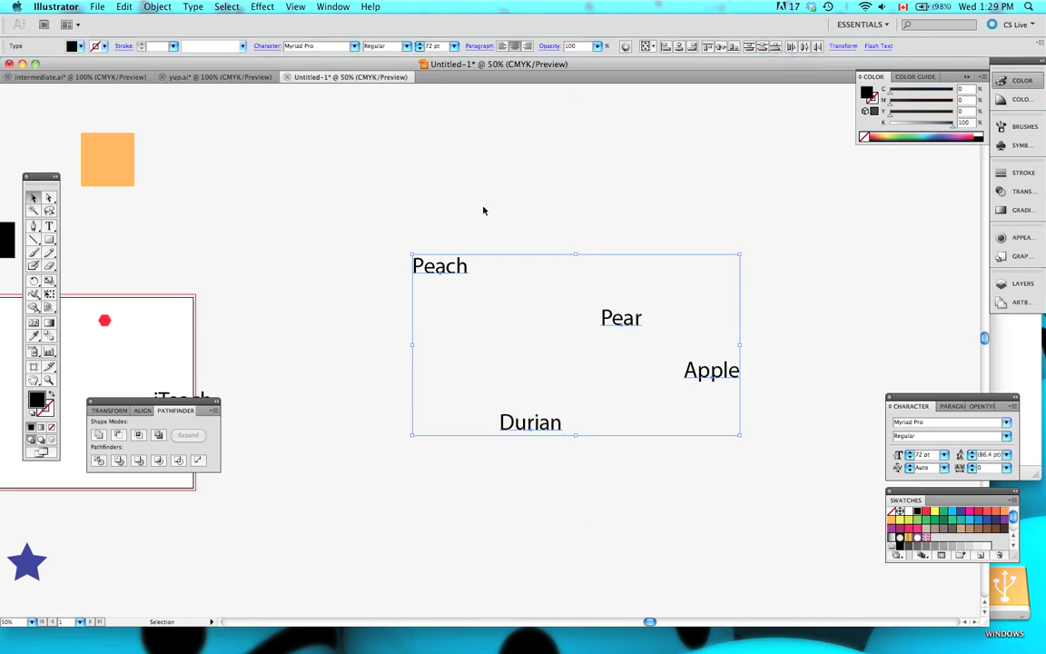
Align the four distributed fruit names vertically by their centres into a single row and deselect them.
click(722, 50)
click(754, 236)
key(super+equal)
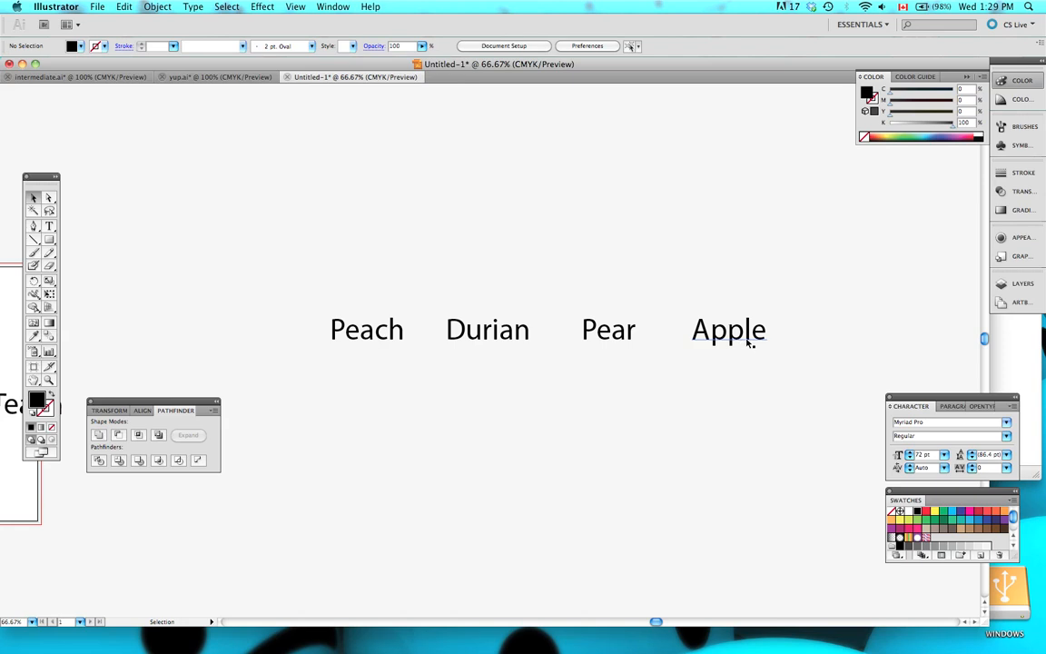
Move the small orange square from the artboard's lower-left corner to just below the artboard, above the blue star.
scroll(620, 418, down, 3)
scroll(610, 416, left, 5)
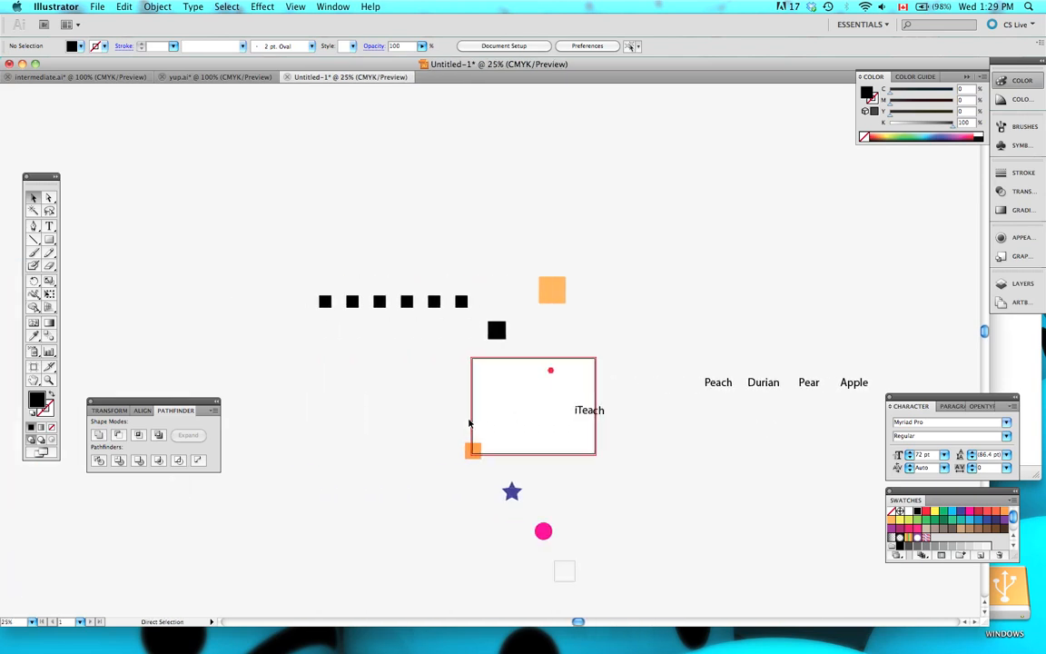
scroll(441, 336, up, 3)
click(416, 224)
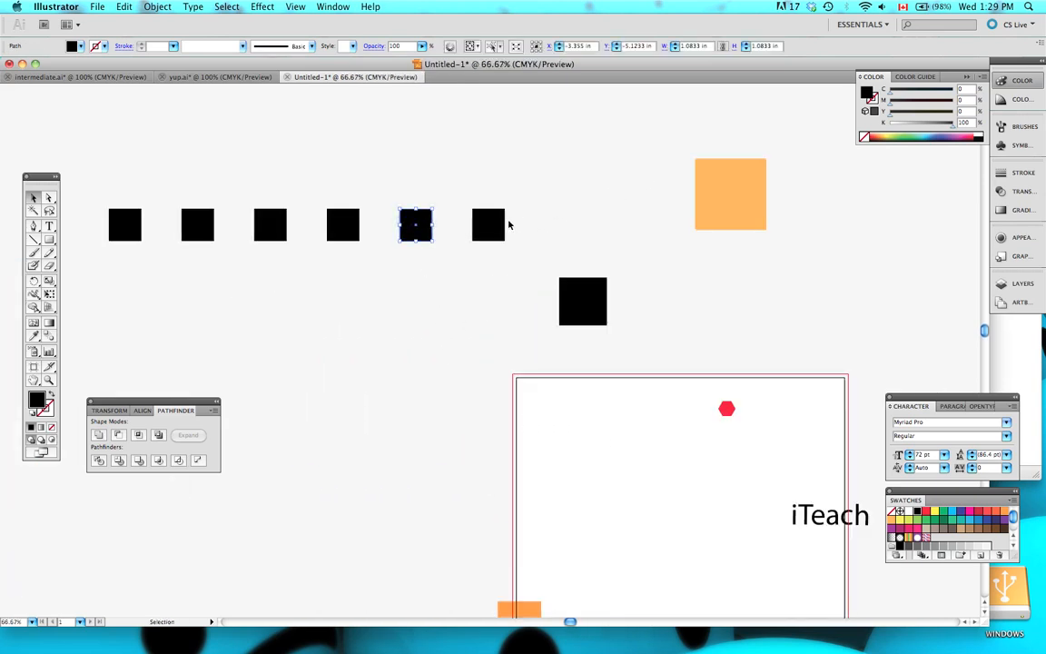
click(658, 257)
scroll(535, 434, down, 5)
drag(534, 426, 689, 498)
click(662, 341)
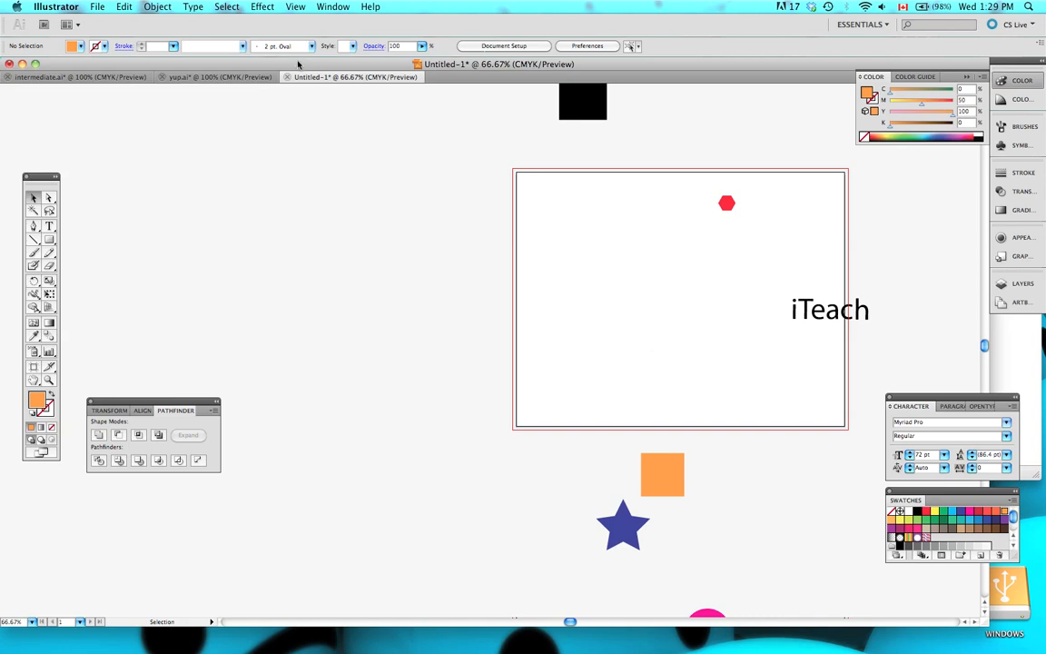